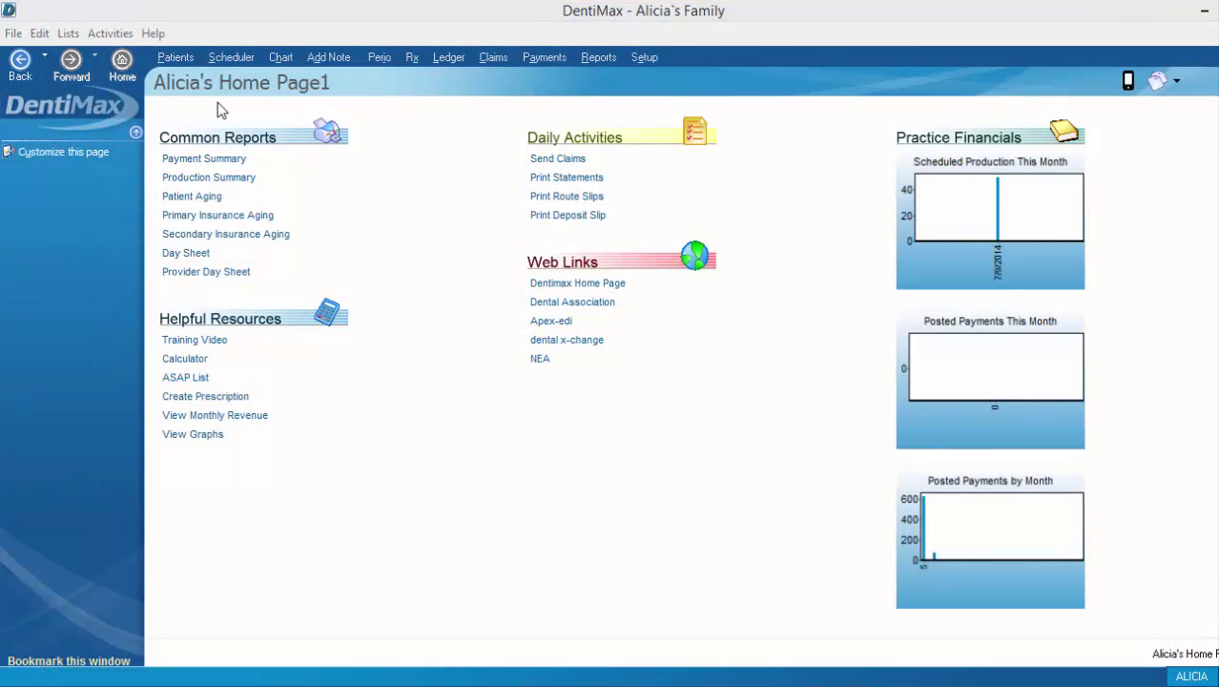
# Open the Wednesday, July 9, 2014 day schedule and select the 9:10 AM new-patient appointment
pyautogui.click(230, 59)
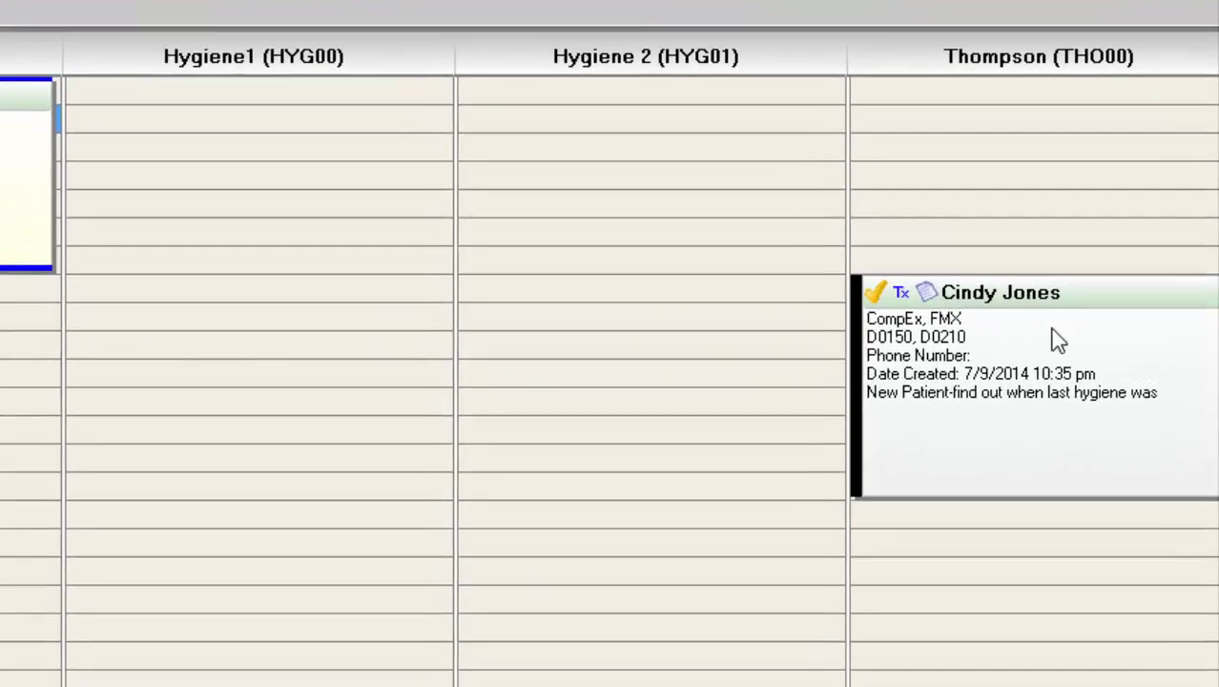
pyautogui.click(1059, 341)
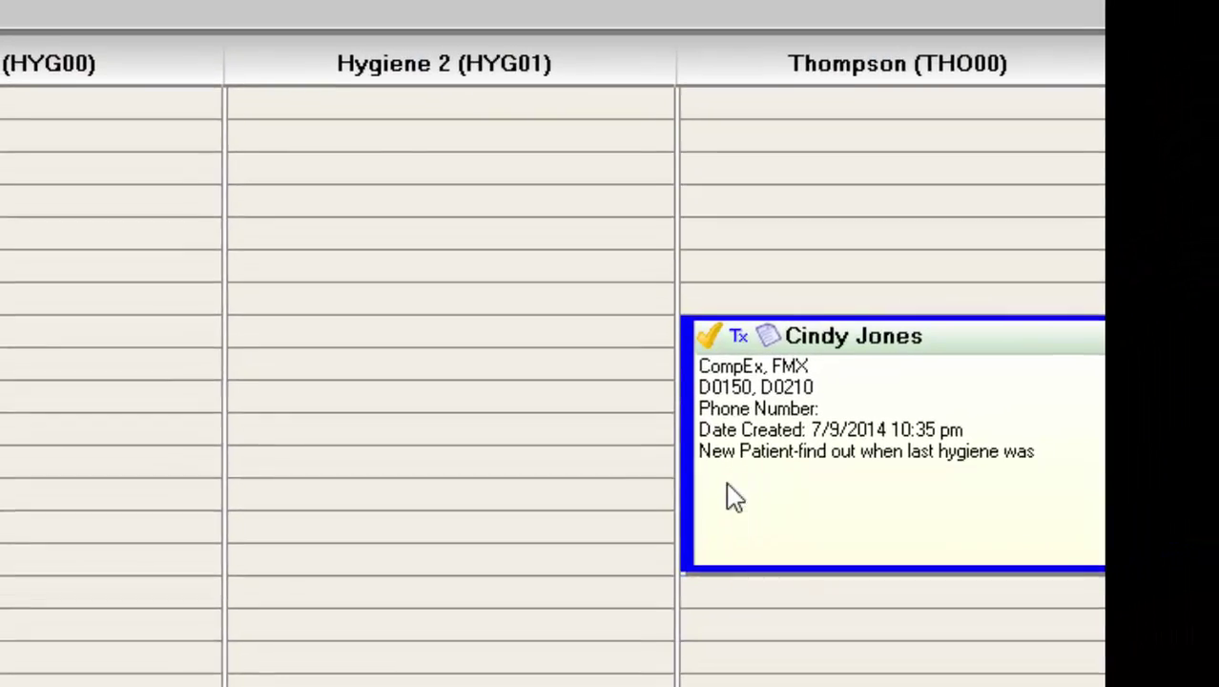
# In the new patient's record, manually set the next eligible recall to 5/10/2014 and save
pyautogui.rightClick(790, 449)
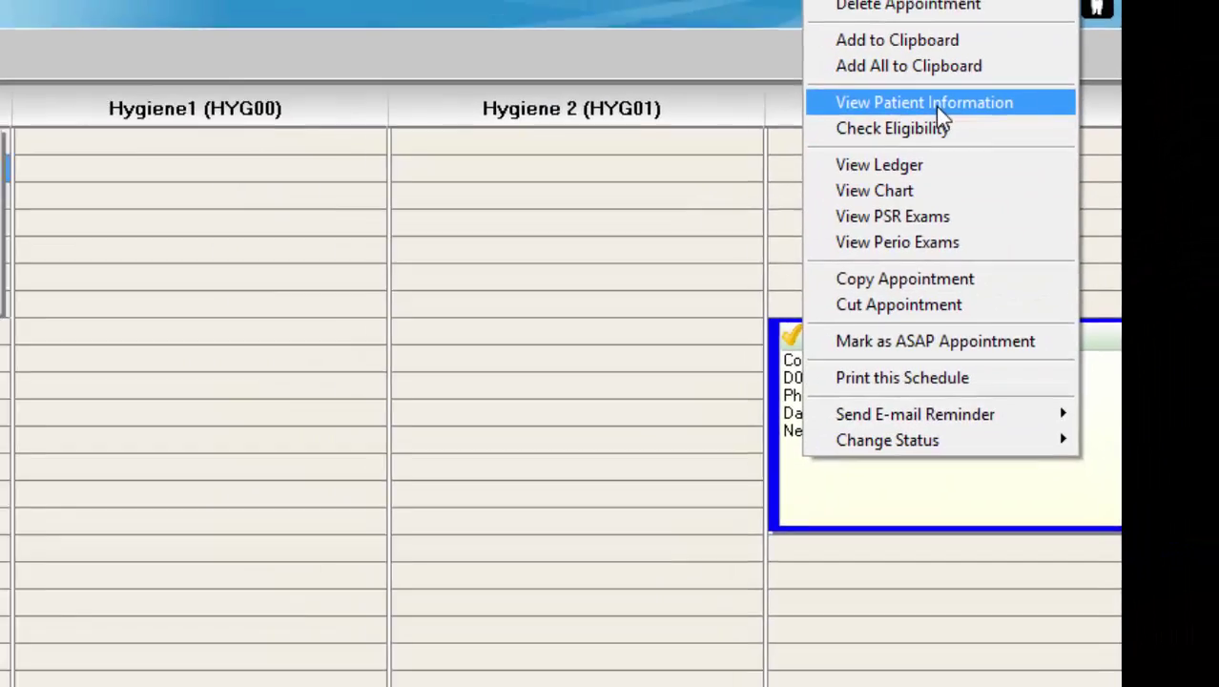
pyautogui.click(938, 105)
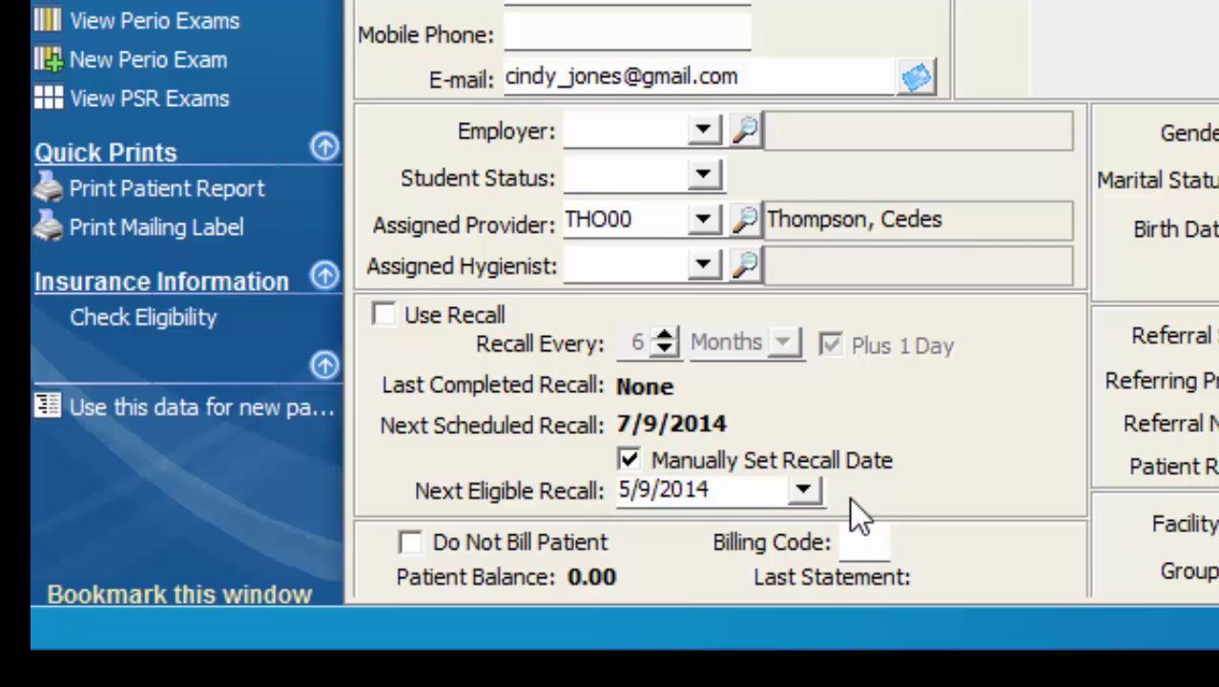
pyautogui.click(639, 460)
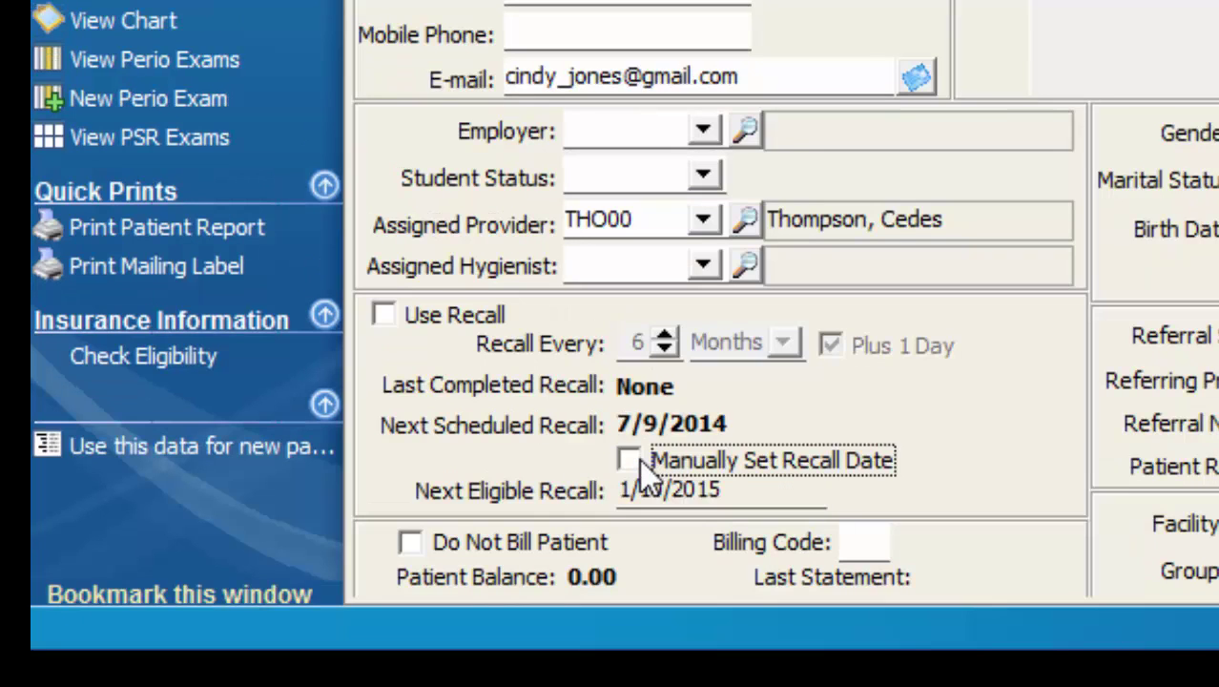
pyautogui.click(639, 461)
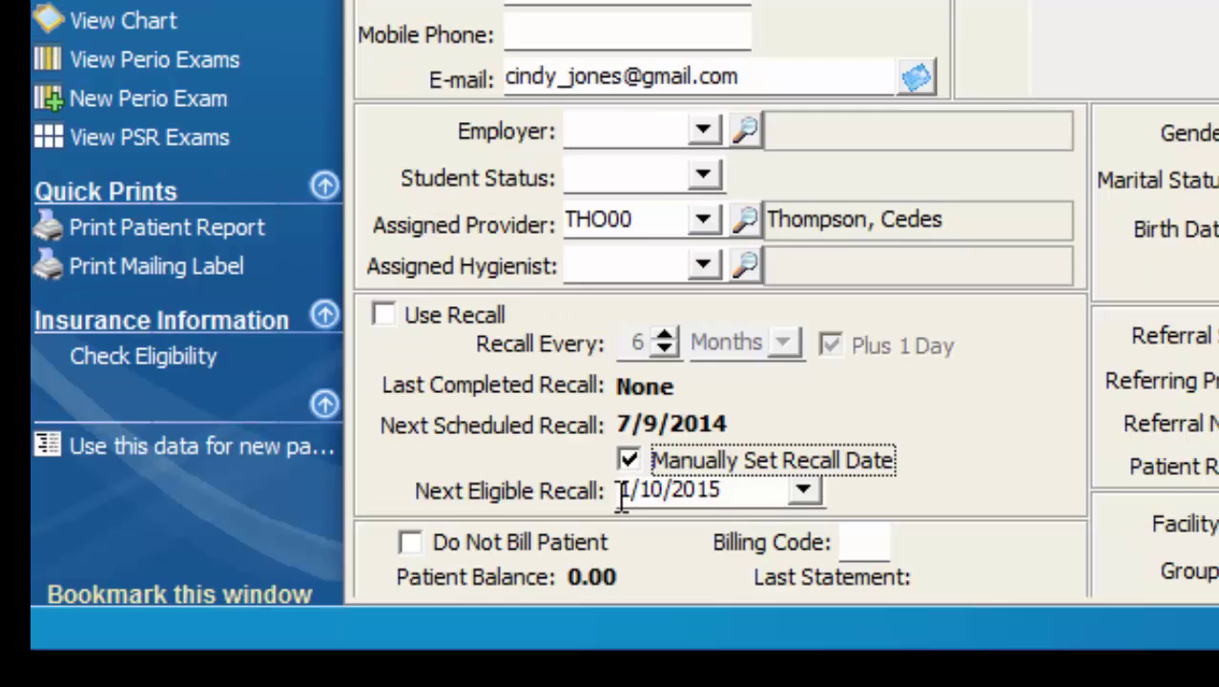
pyautogui.click(622, 492)
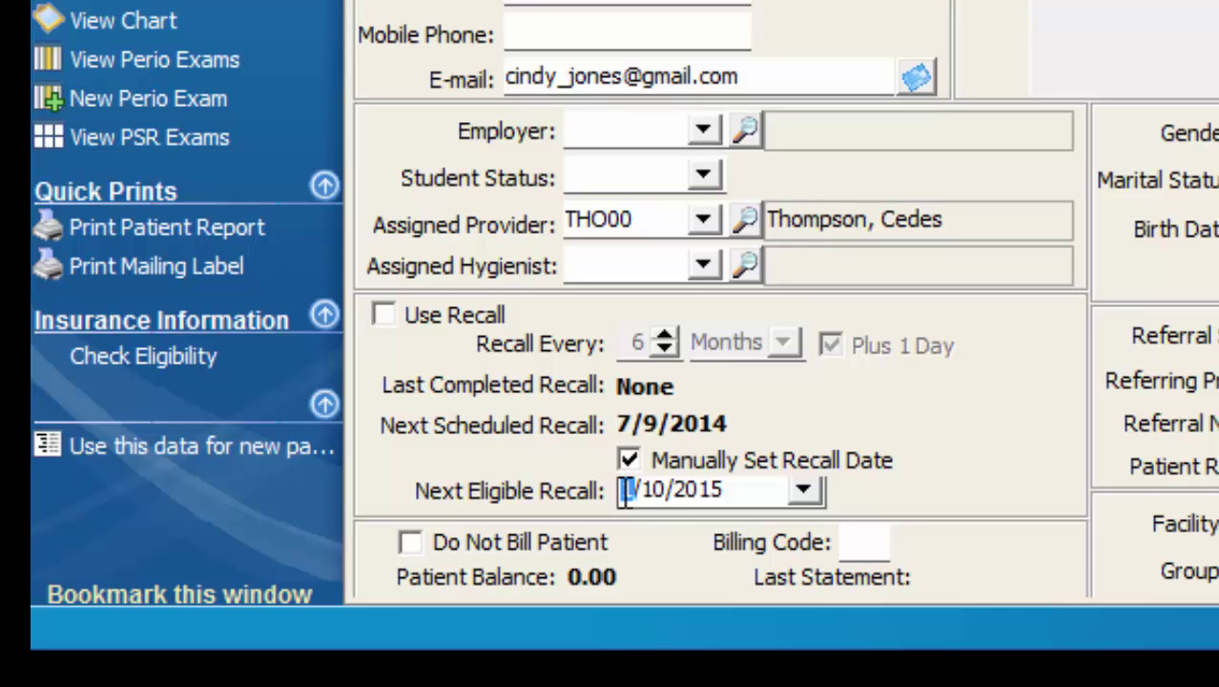
pyautogui.write('5')
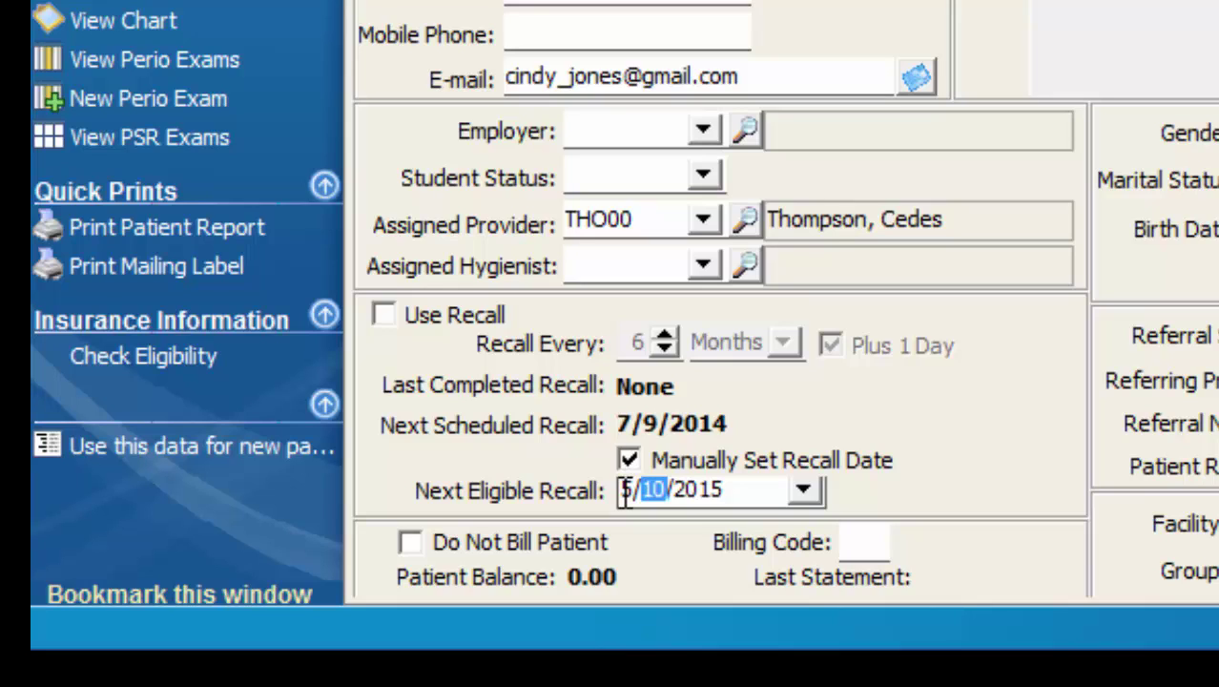
pyautogui.press('Right')
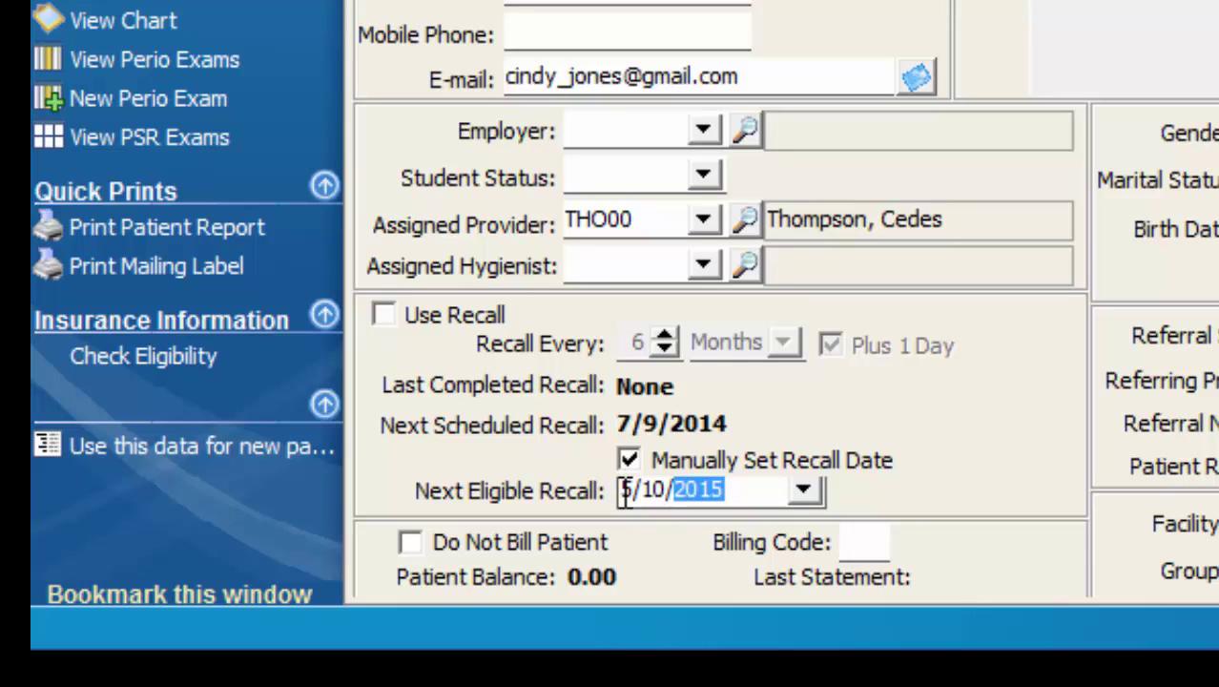
pyautogui.write('2014')
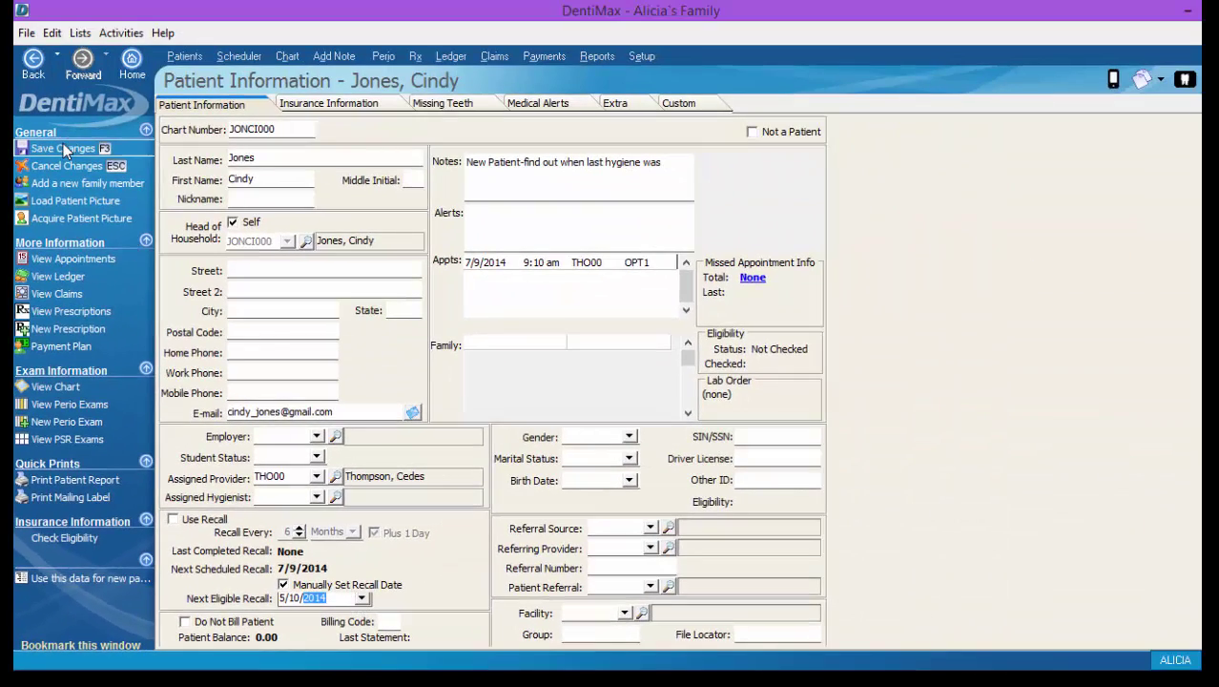
pyautogui.click(63, 146)
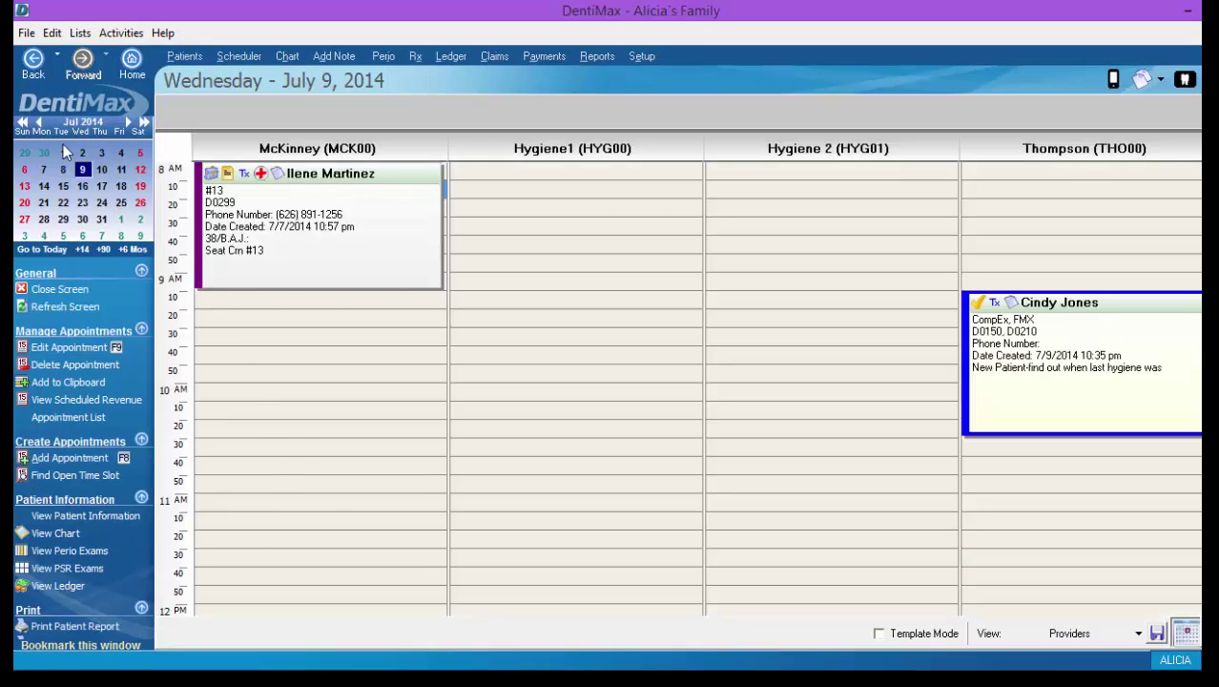
# Enable Use Recall for the 8 AM patient, set Recall Every to 5 months, and save
pyautogui.rightClick(227, 261)
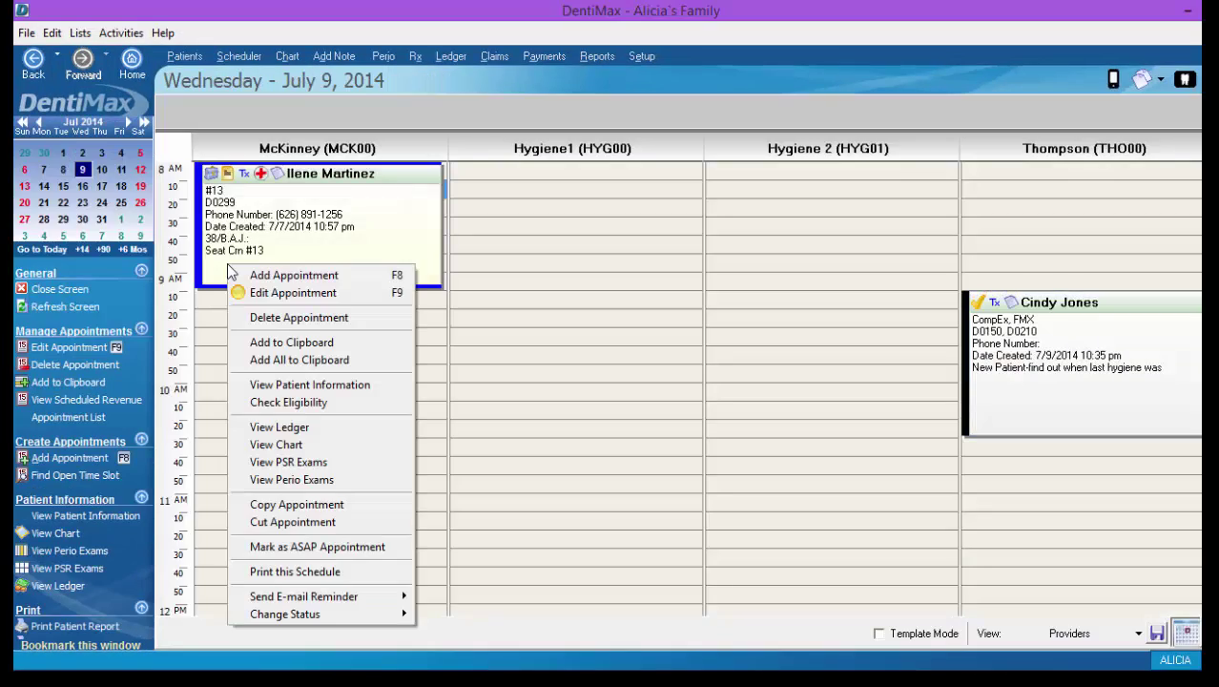
pyautogui.click(298, 385)
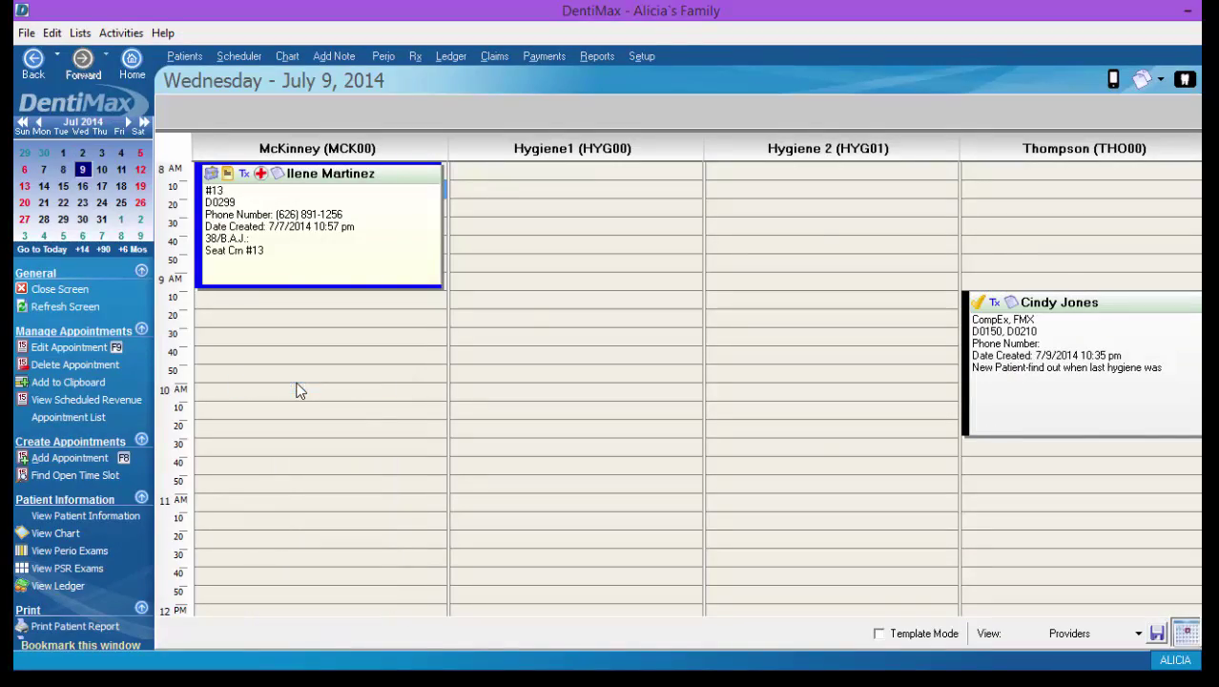
pyautogui.press('Return')
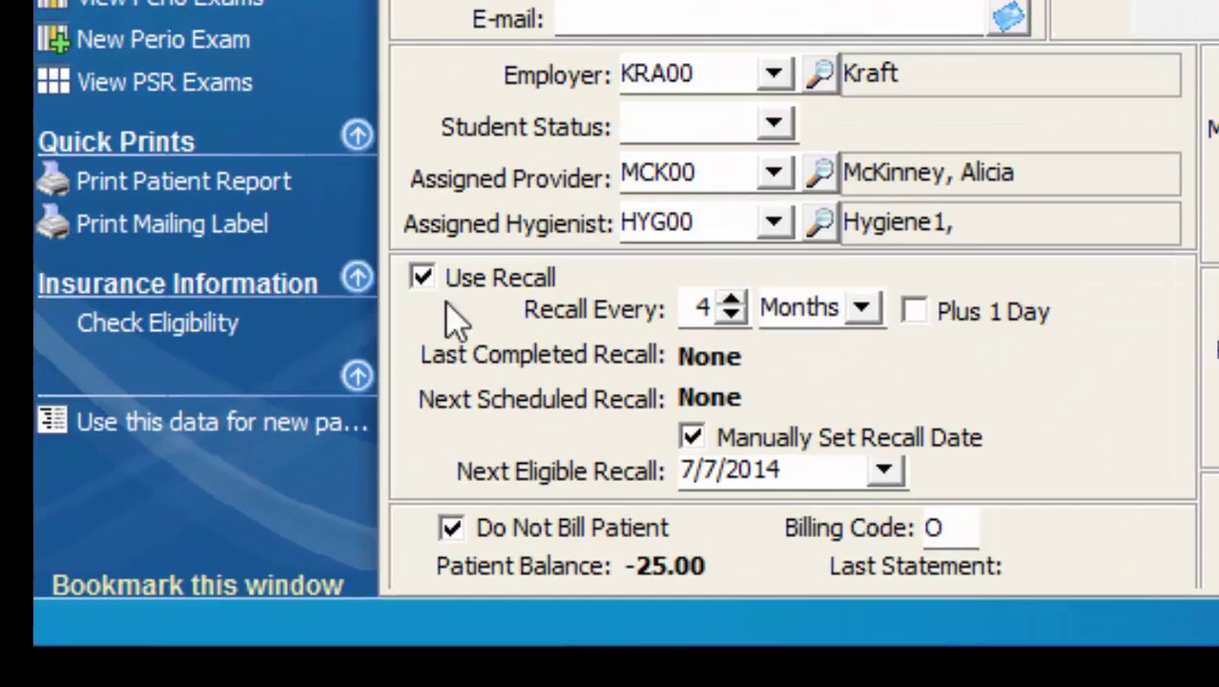
pyautogui.click(420, 278)
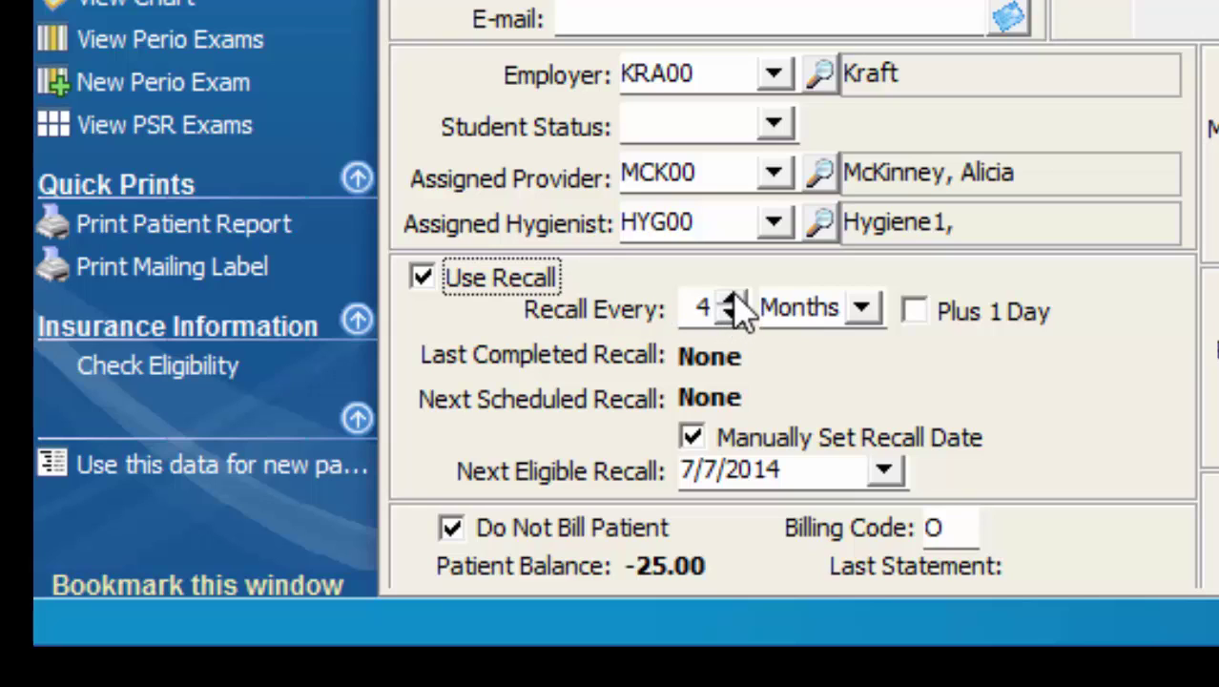
pyautogui.click(732, 299)
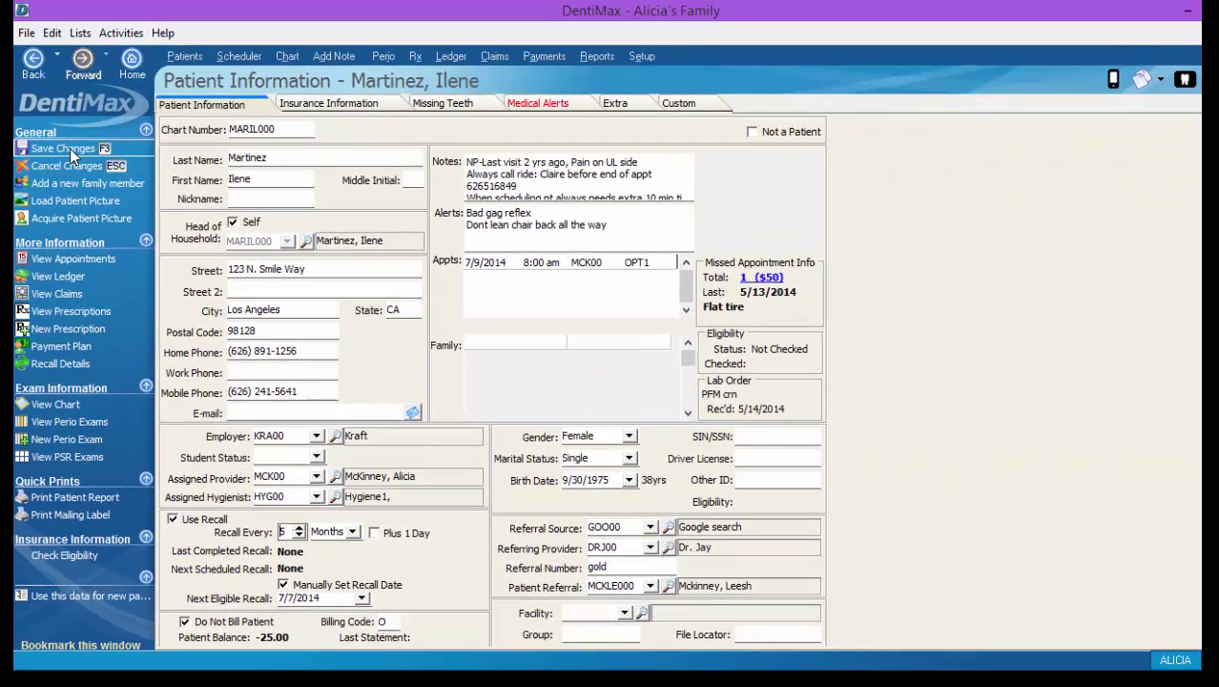
pyautogui.click(70, 147)
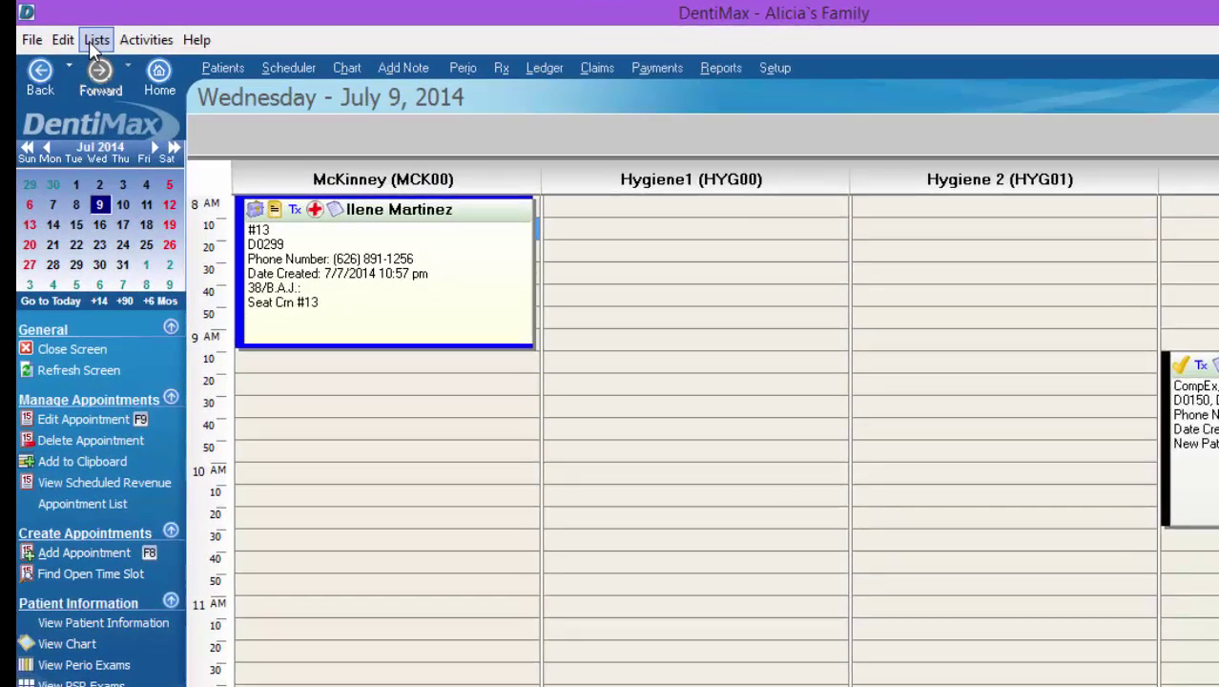
# Open the Recall List and filter Recall Date from 1/1/2013 to 9/30/2014
pyautogui.click(76, 34)
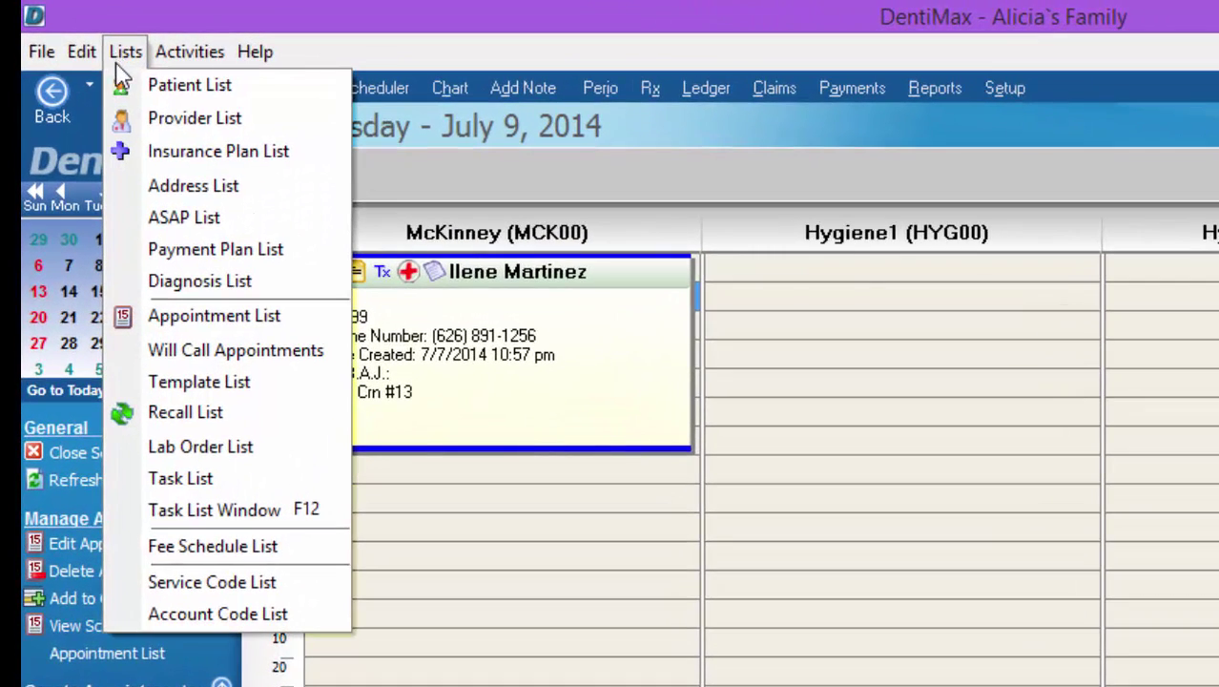
pyautogui.click(147, 411)
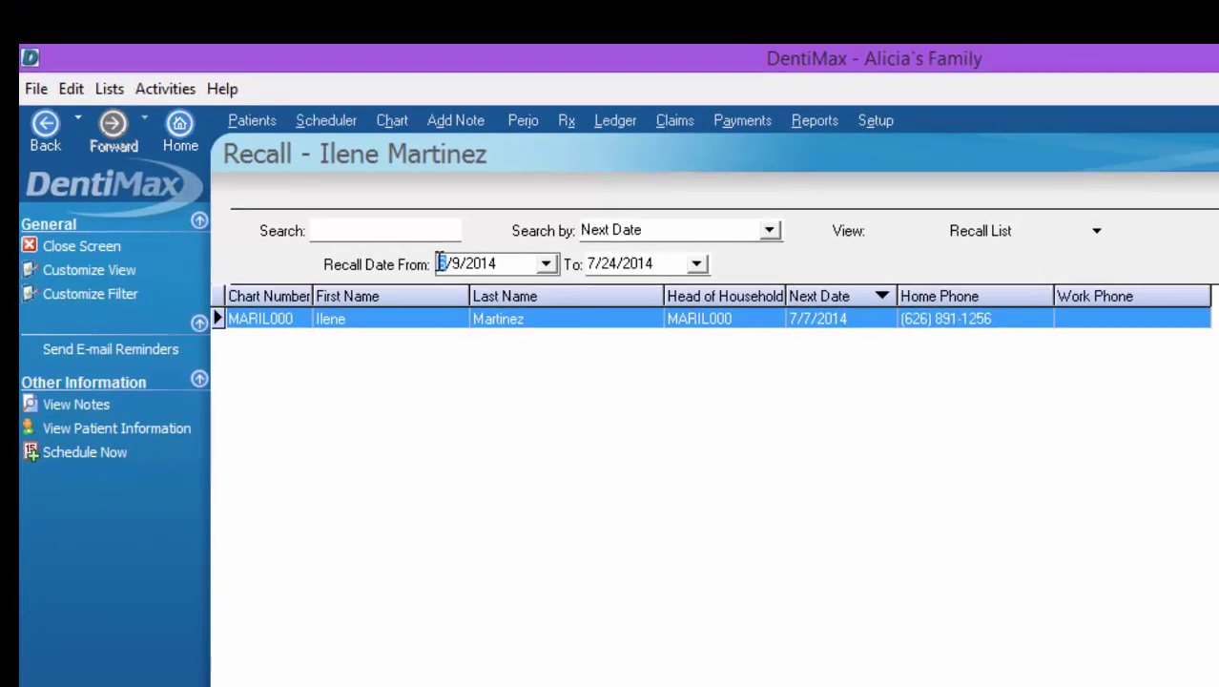
pyautogui.write('1/1/')
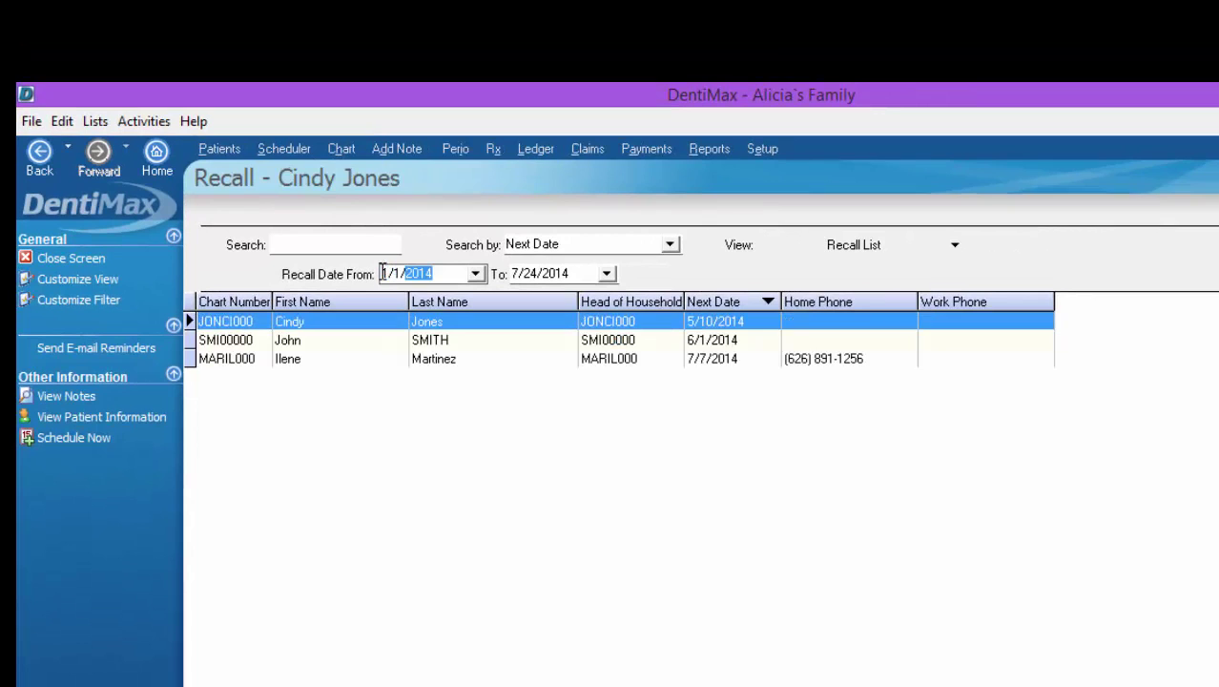
pyautogui.write('2013')
pyautogui.press('Tab')
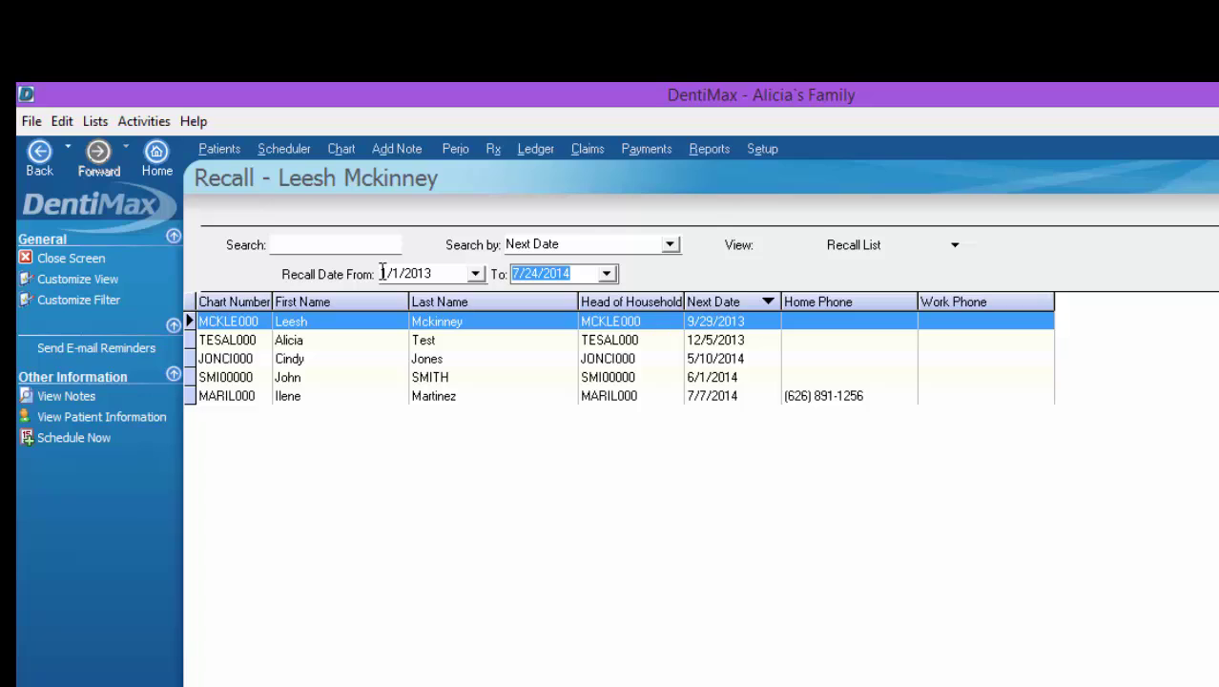
pyautogui.write('9/30/')
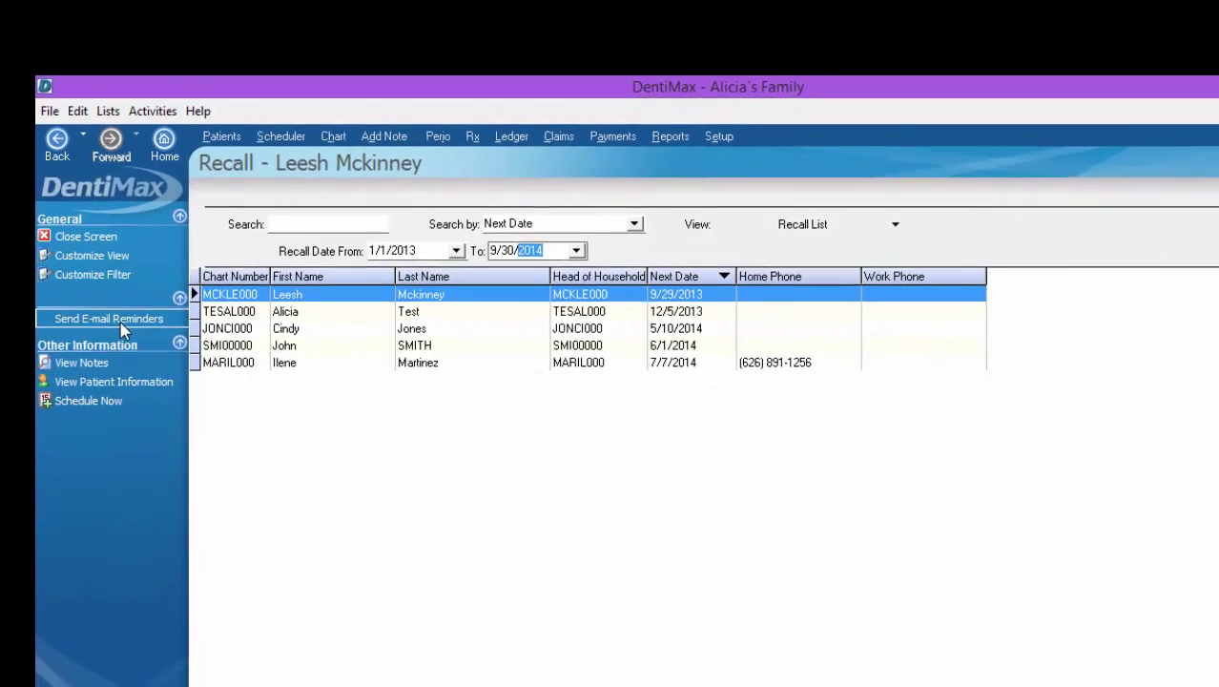
# Tick Send for the third, fourth and fifth recall patients and acknowledge the 0 of 4 sent result
pyautogui.click(124, 306)
pyautogui.click(384, 294)
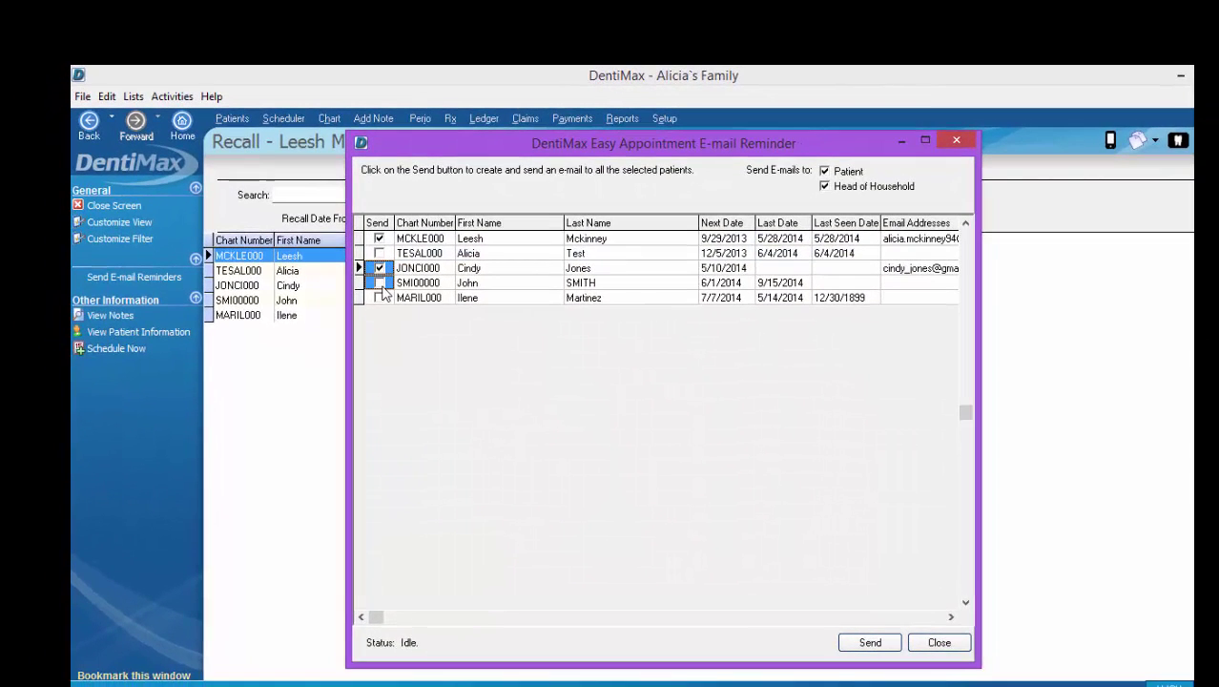
pyautogui.click(380, 283)
pyautogui.click(380, 298)
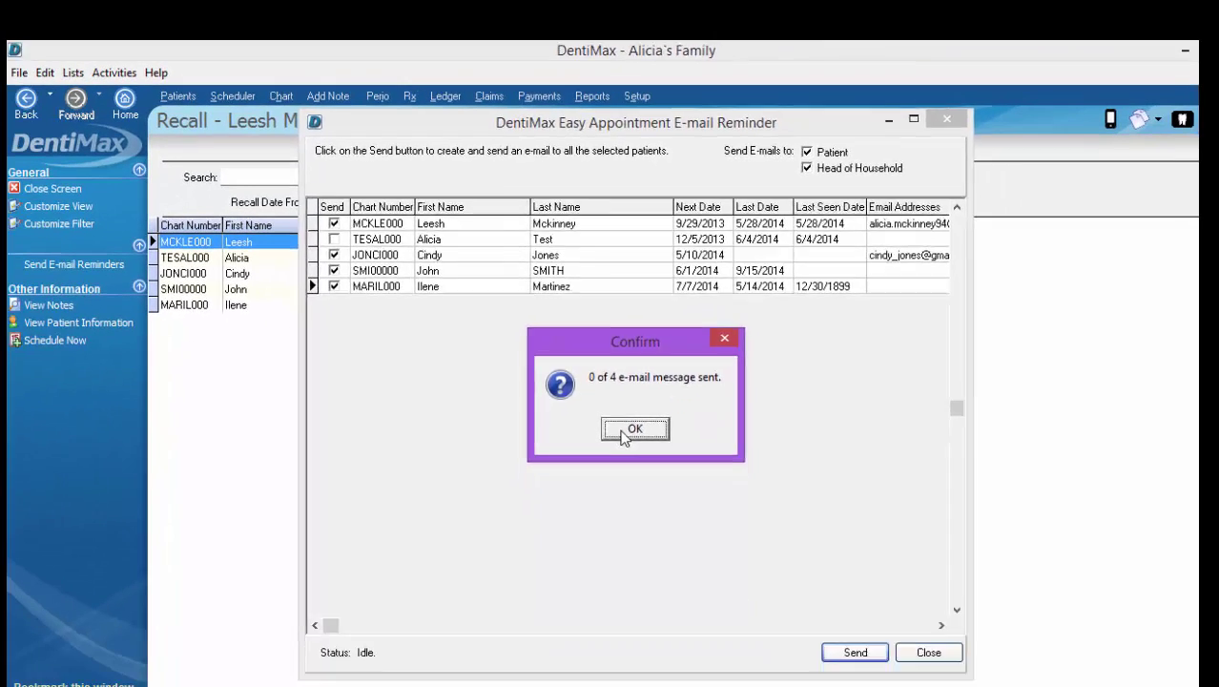
pyautogui.click(639, 645)
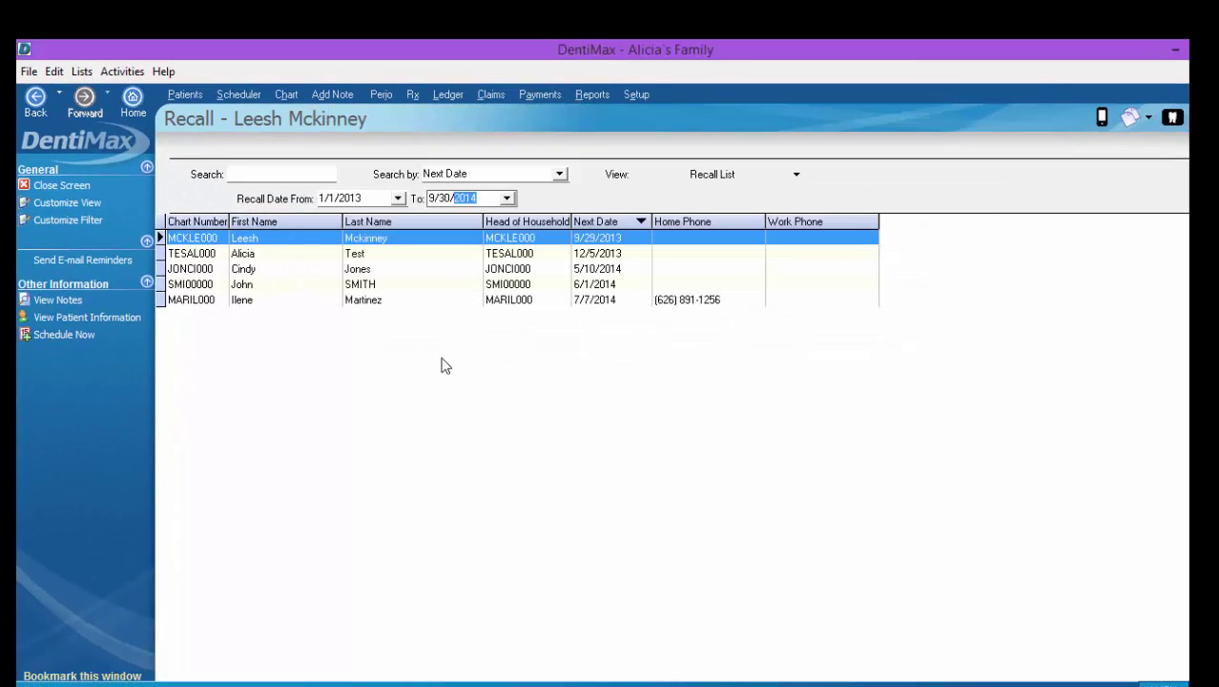
# Return to the July 9, 2014 schedule and show the Send E-mail Reminder submenu for an empty slot
pyautogui.click(241, 94)
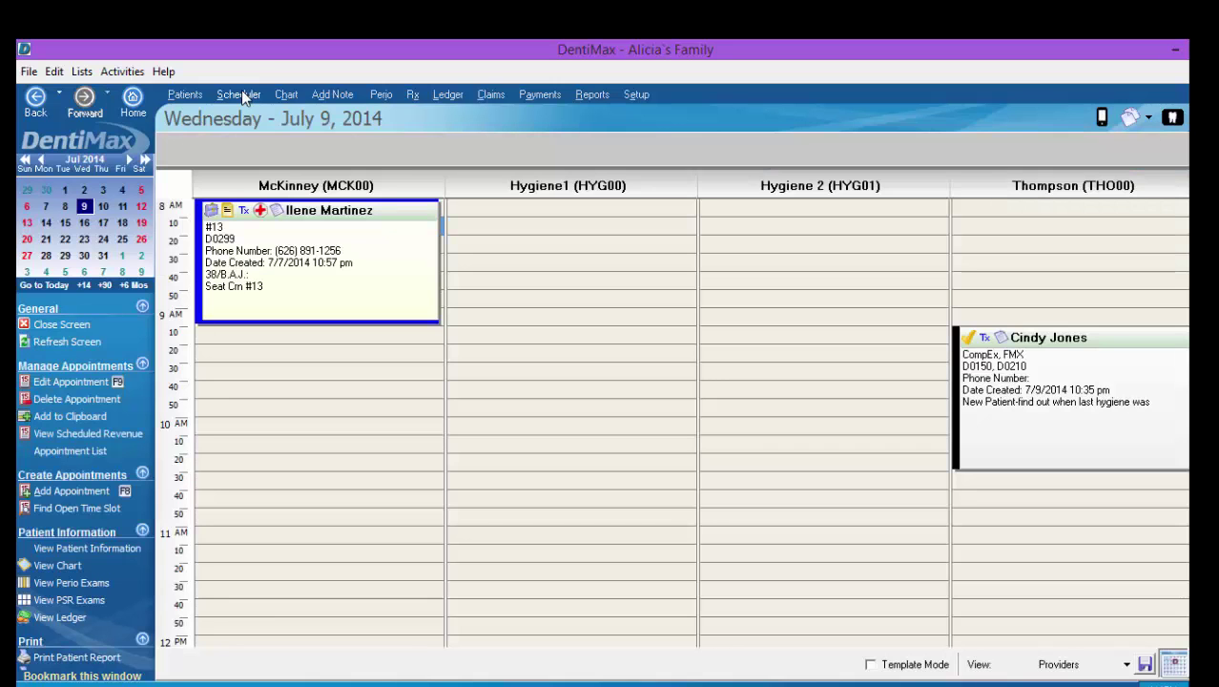
pyautogui.rightClick(269, 388)
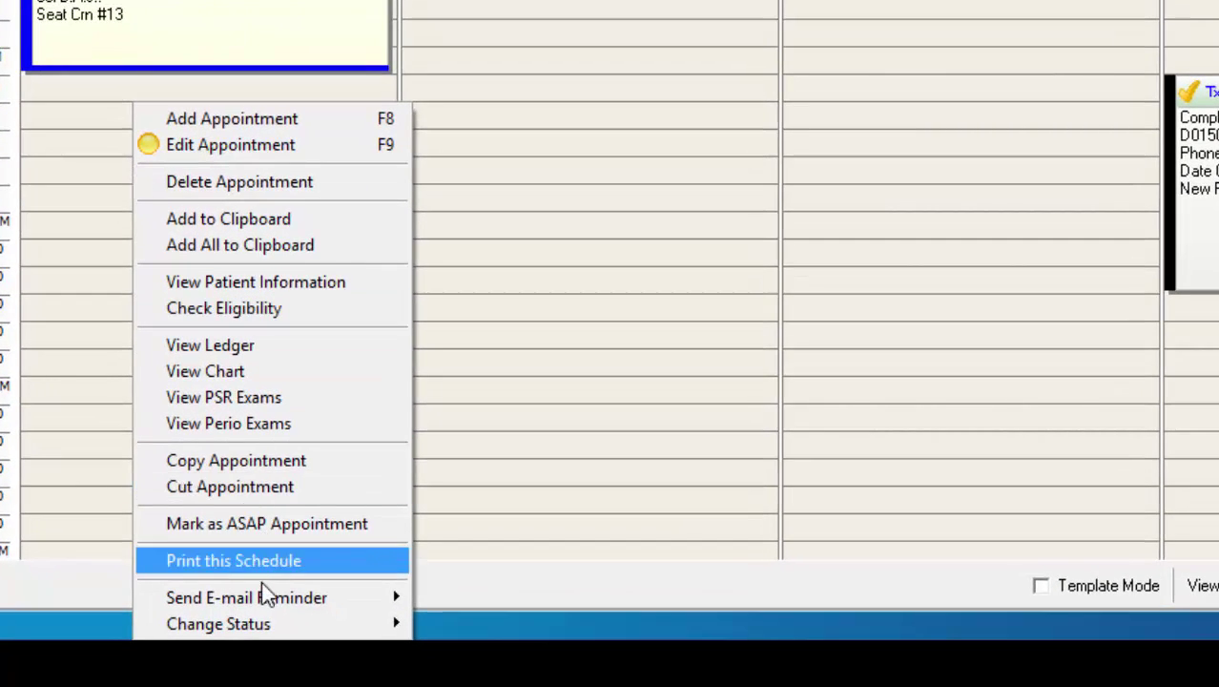
pyautogui.moveTo(264, 612)
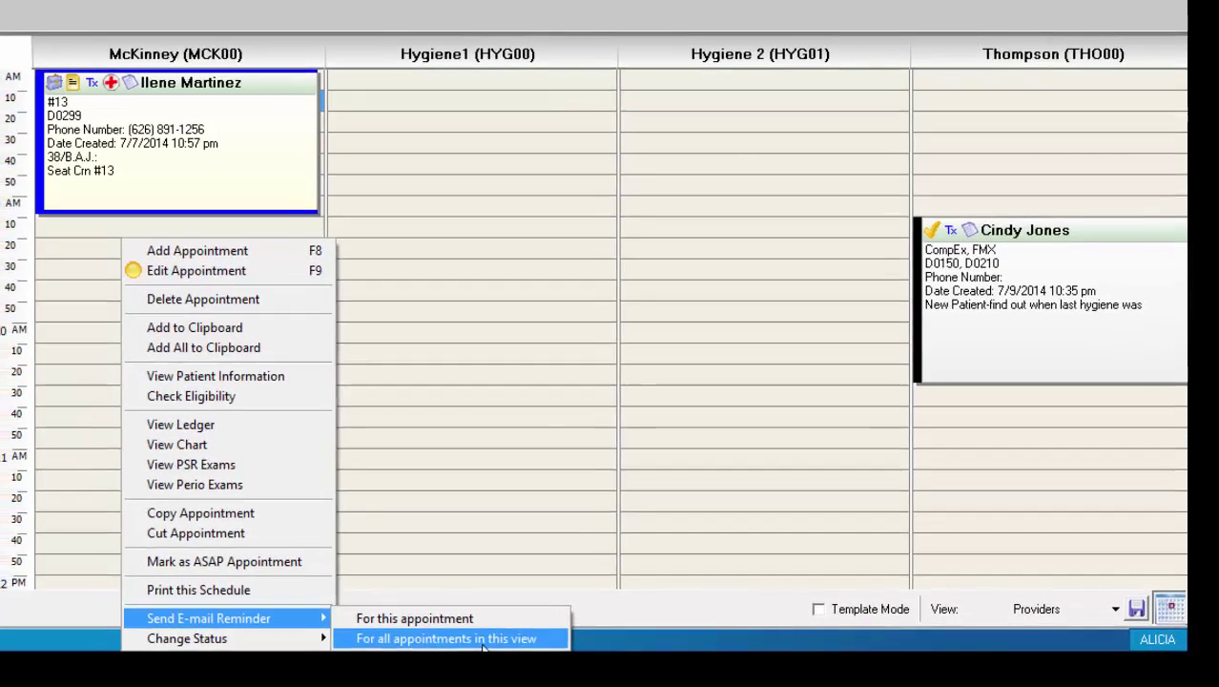
pyautogui.click(473, 638)
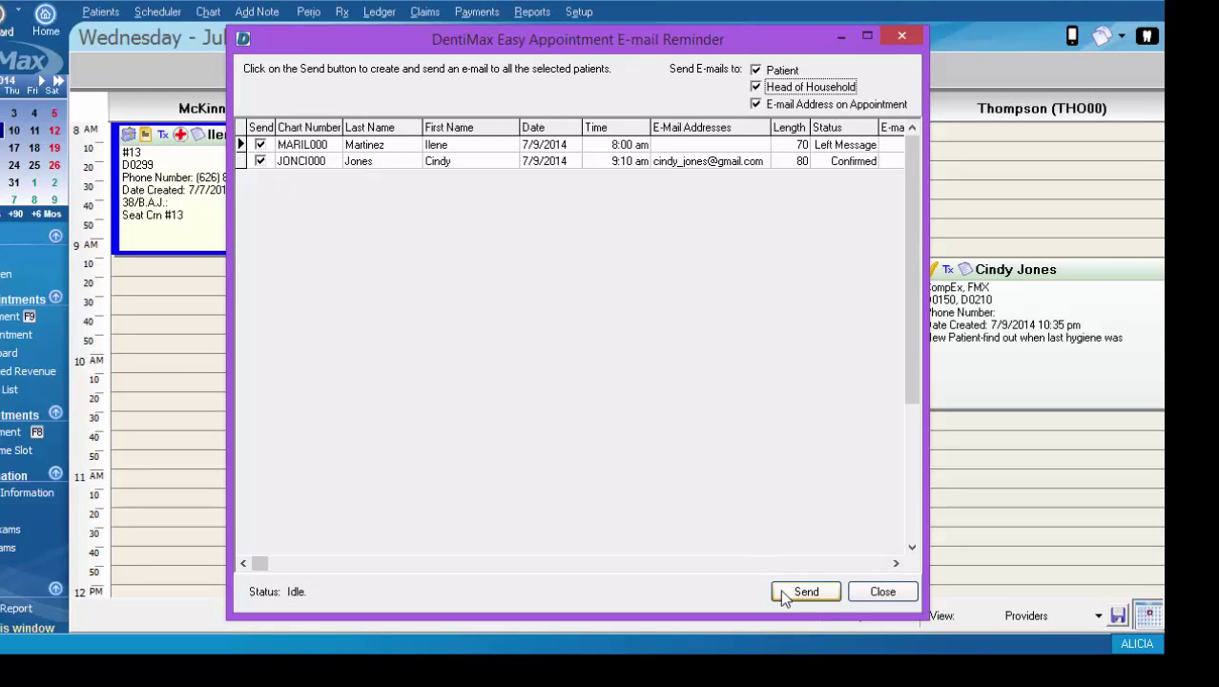
pyautogui.click(883, 591)
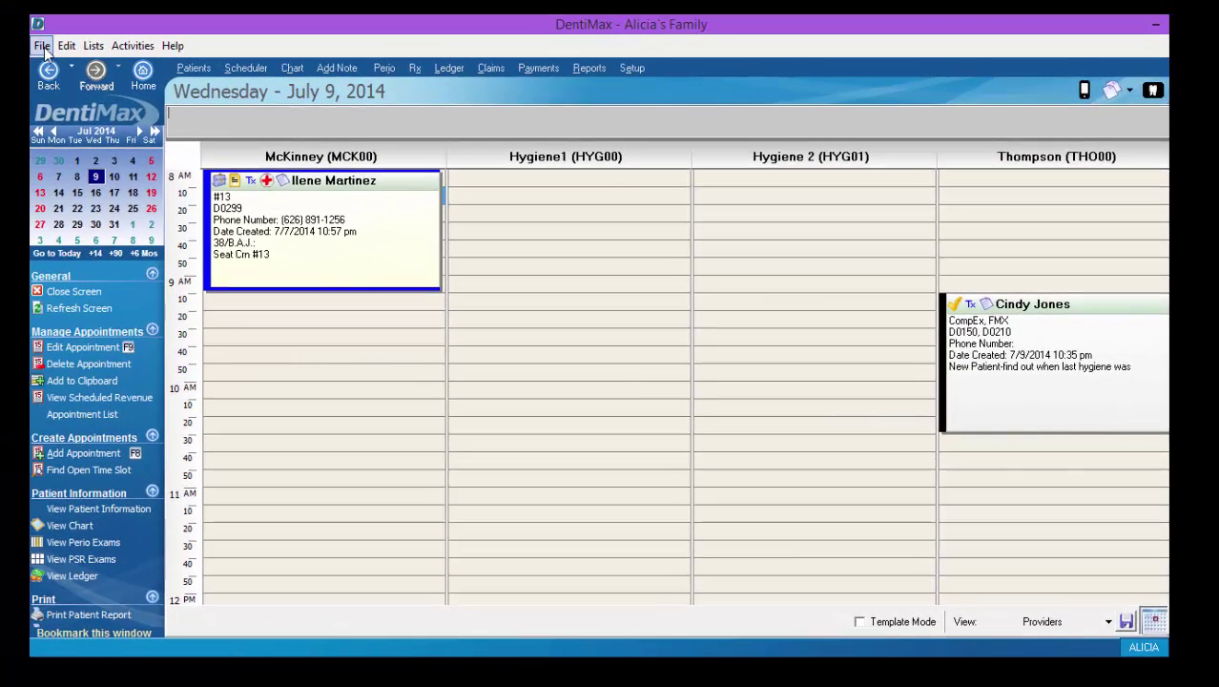
# In Program Preferences E-mail Settings, change 'remind' to 'inform' in the Recall Reminder message
pyautogui.click(43, 47)
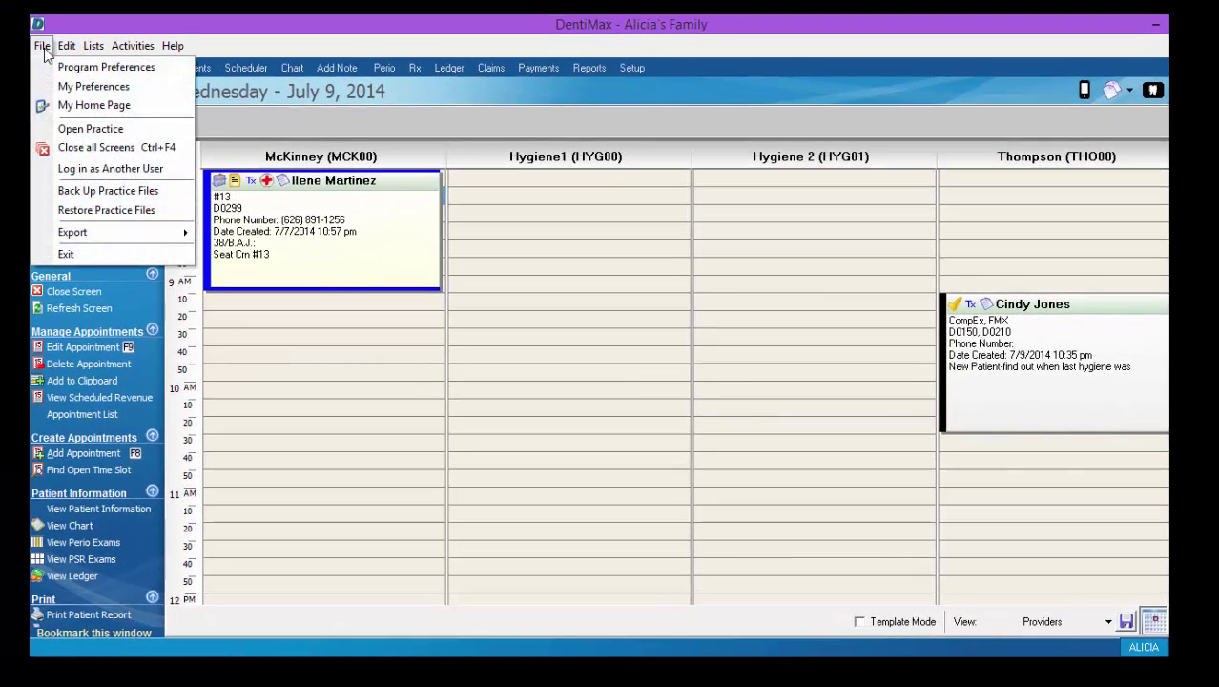
pyautogui.click(50, 67)
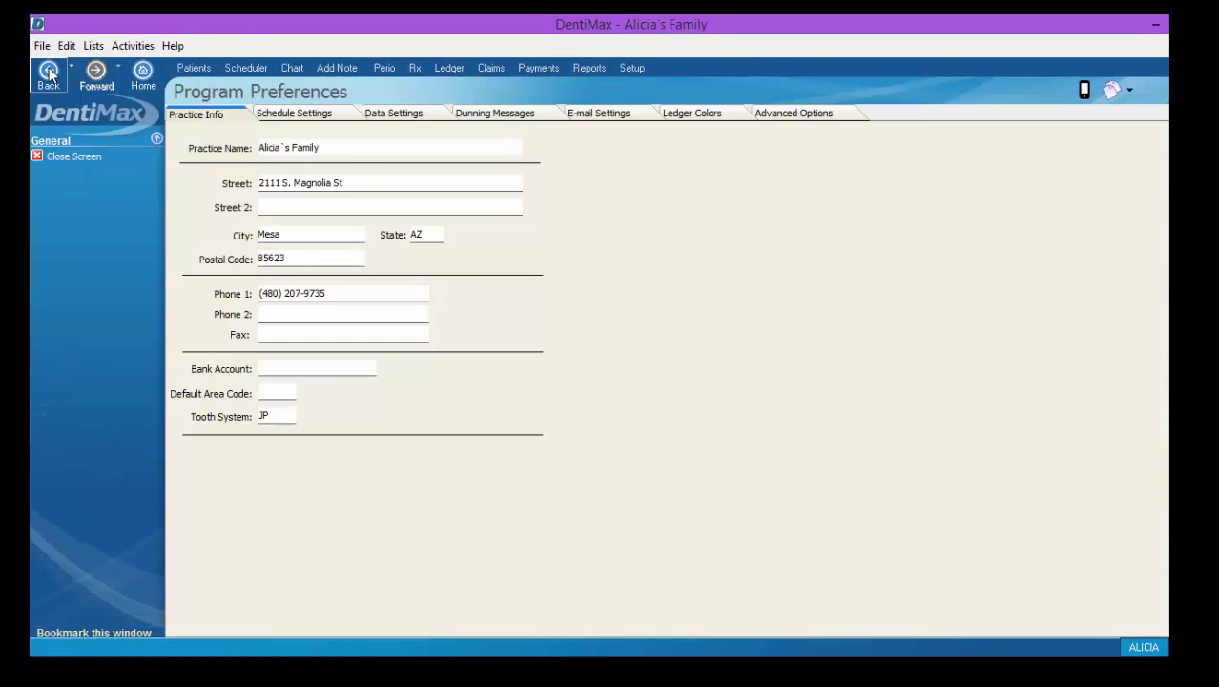
pyautogui.click(595, 116)
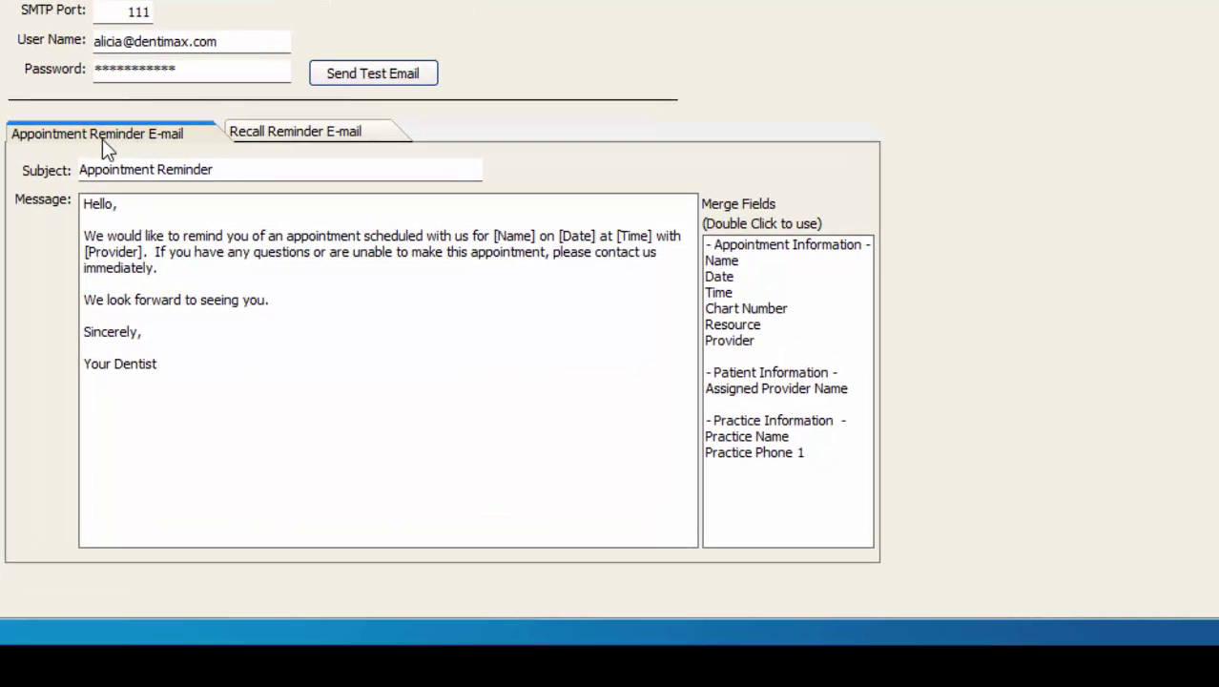
pyautogui.click(271, 137)
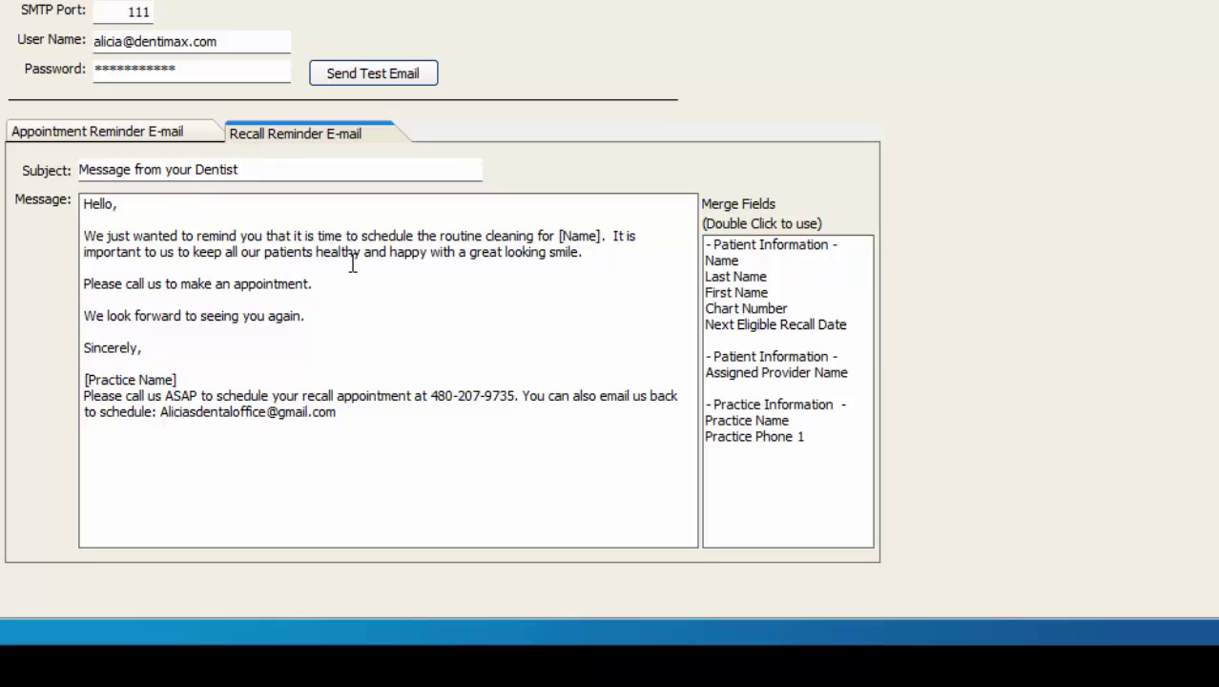
pyautogui.click(240, 235)
pyautogui.press('BackSpace')
pyautogui.press('BackSpace')
pyautogui.press('BackSpace')
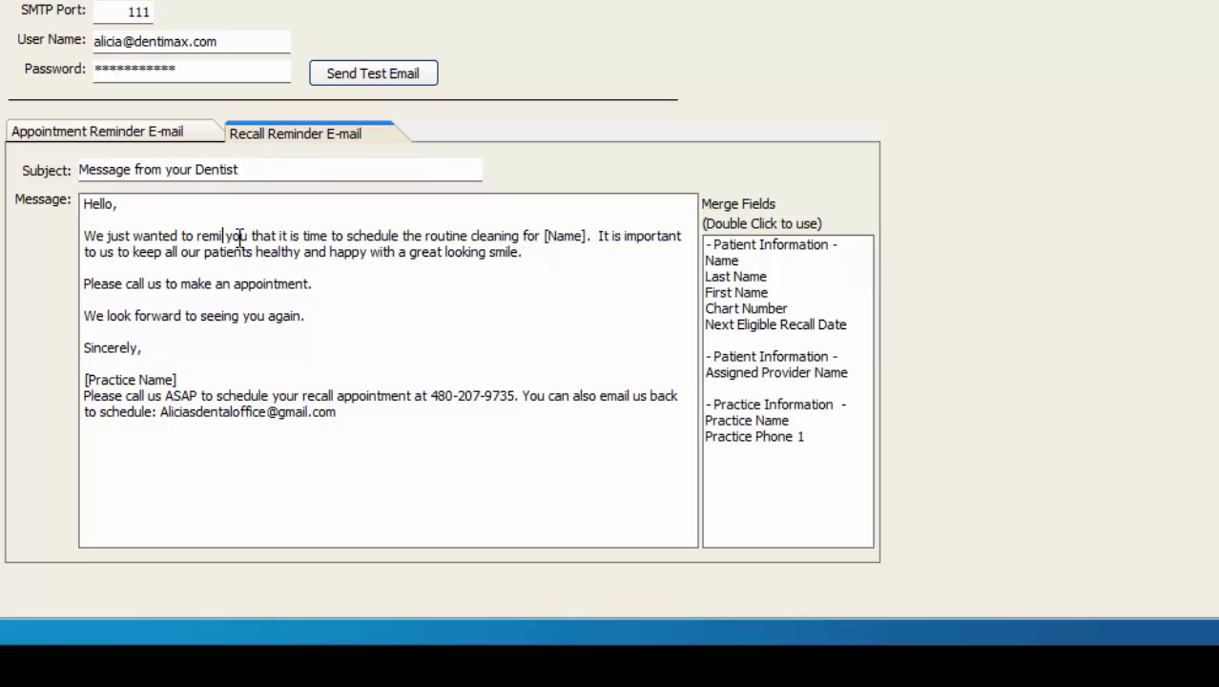
pyautogui.press('BackSpace')
pyautogui.press('BackSpace')
pyautogui.press('BackSpace')
pyautogui.press('BackSpace')
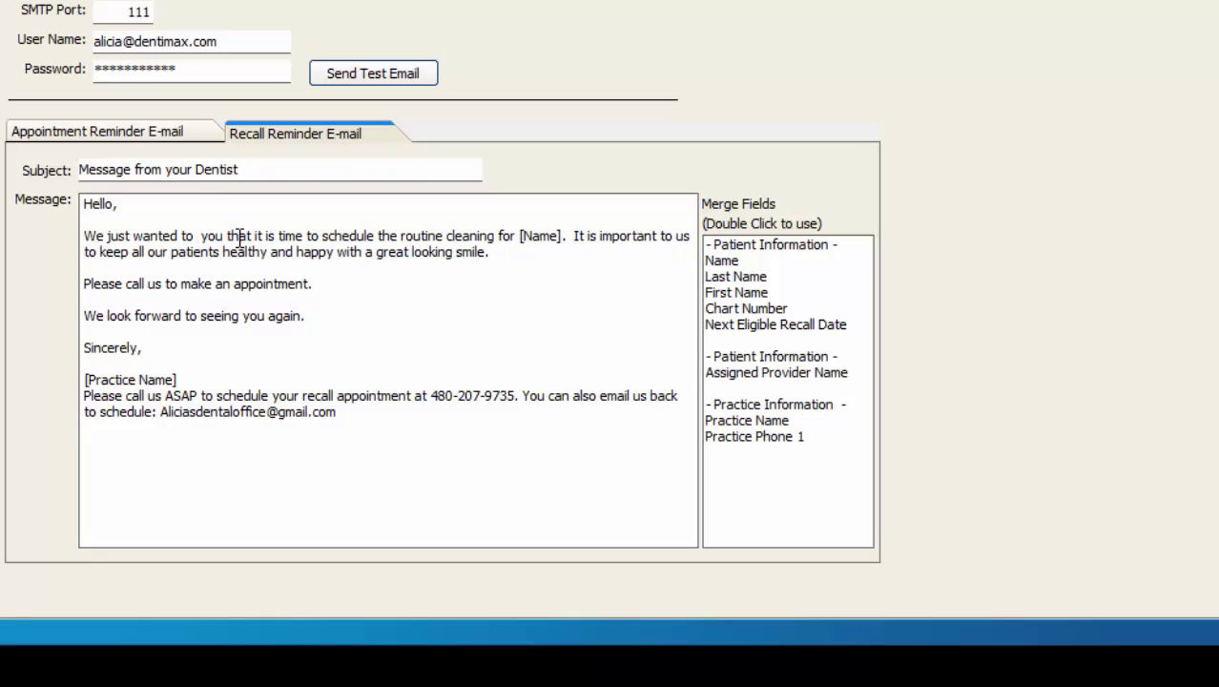
pyautogui.write('inform')
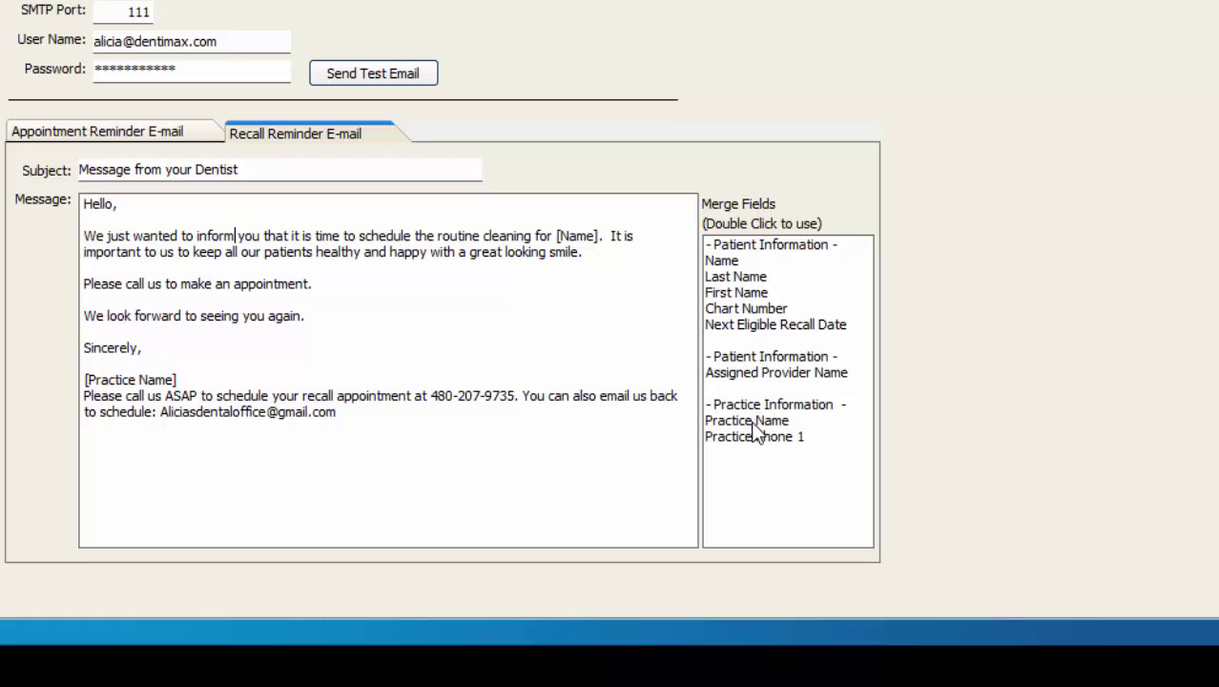
# Replace the appointment reminder's Your Dentist signature with the [Practice Name] merge field
pyautogui.click(121, 139)
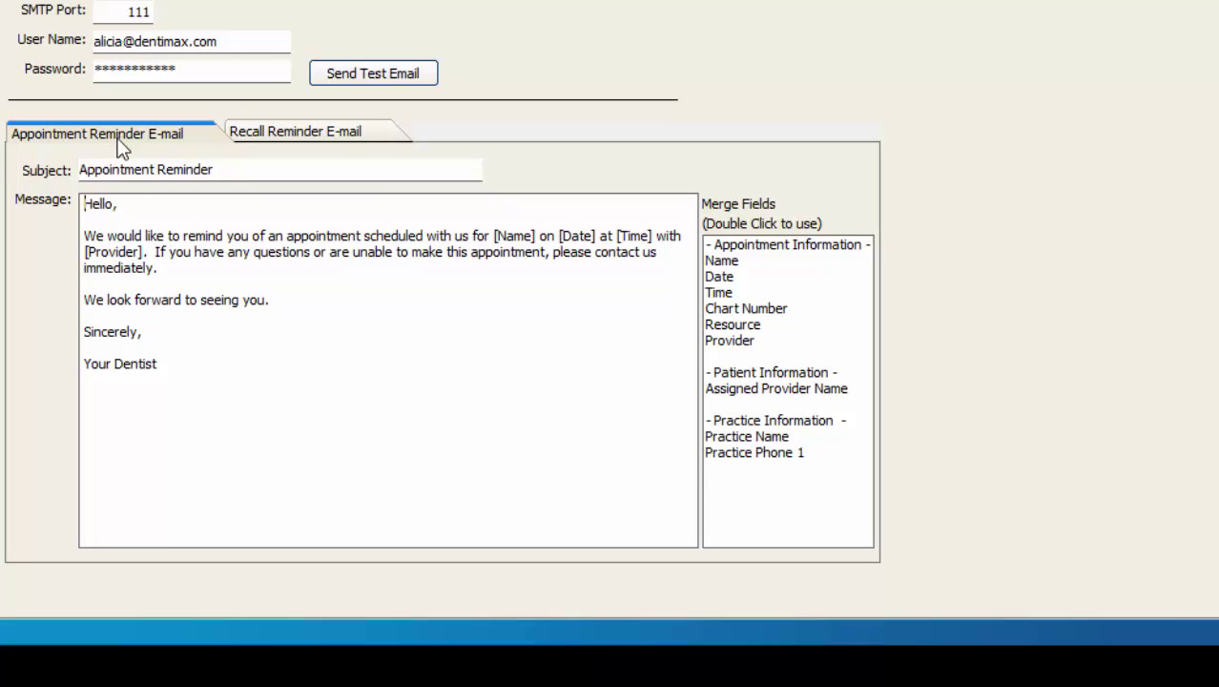
pyautogui.click(166, 364)
pyautogui.press('BackSpace')
pyautogui.press('BackSpace')
pyautogui.press('BackSpace')
pyautogui.press('BackSpace')
pyautogui.press('BackSpace')
pyautogui.press('BackSpace')
pyautogui.press('BackSpace')
pyautogui.press('BackSpace')
pyautogui.press('BackSpace')
pyautogui.press('BackSpace')
pyautogui.press('BackSpace')
pyautogui.press('BackSpace')
pyautogui.press('BackSpace')
pyautogui.press('BackSpace')
pyautogui.press('BackSpace')
pyautogui.press('BackSpace')
pyautogui.write('y,')
pyautogui.press('Return')
pyautogui.press('Return')
pyautogui.doubleClick(720, 442)
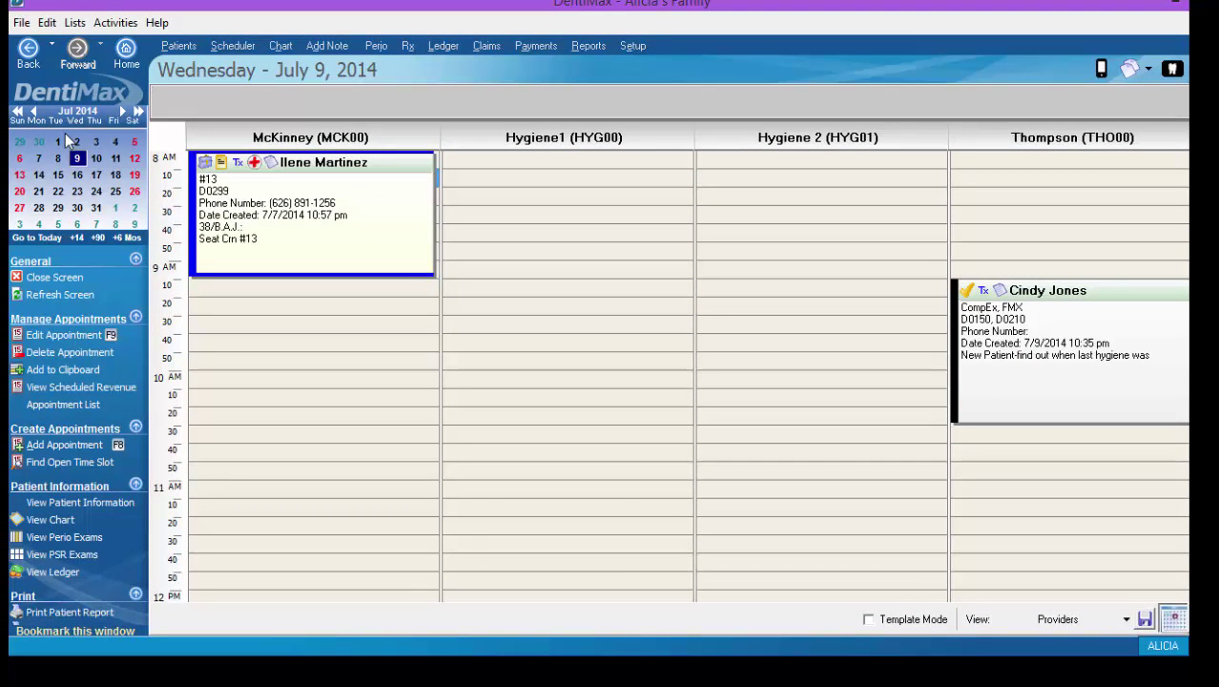
# Open the Report List and enlarge the Appointment Cards (Recall Appts) sample report view
pyautogui.moveTo(293, 268)
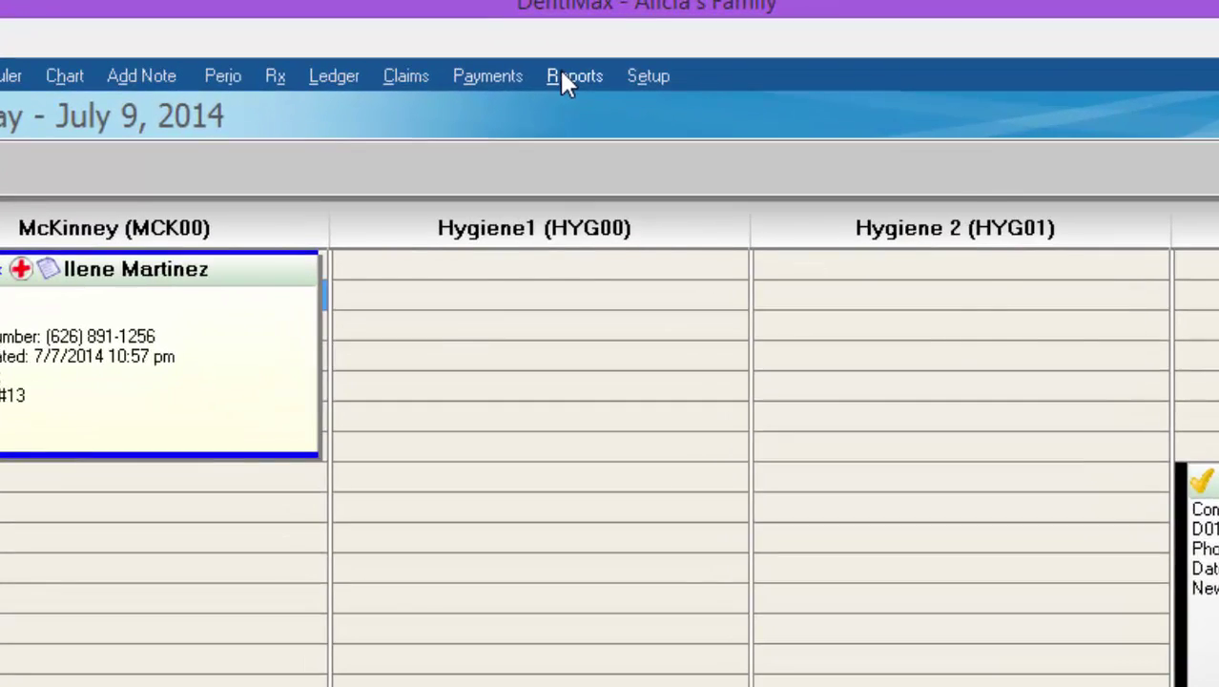
pyautogui.click(588, 46)
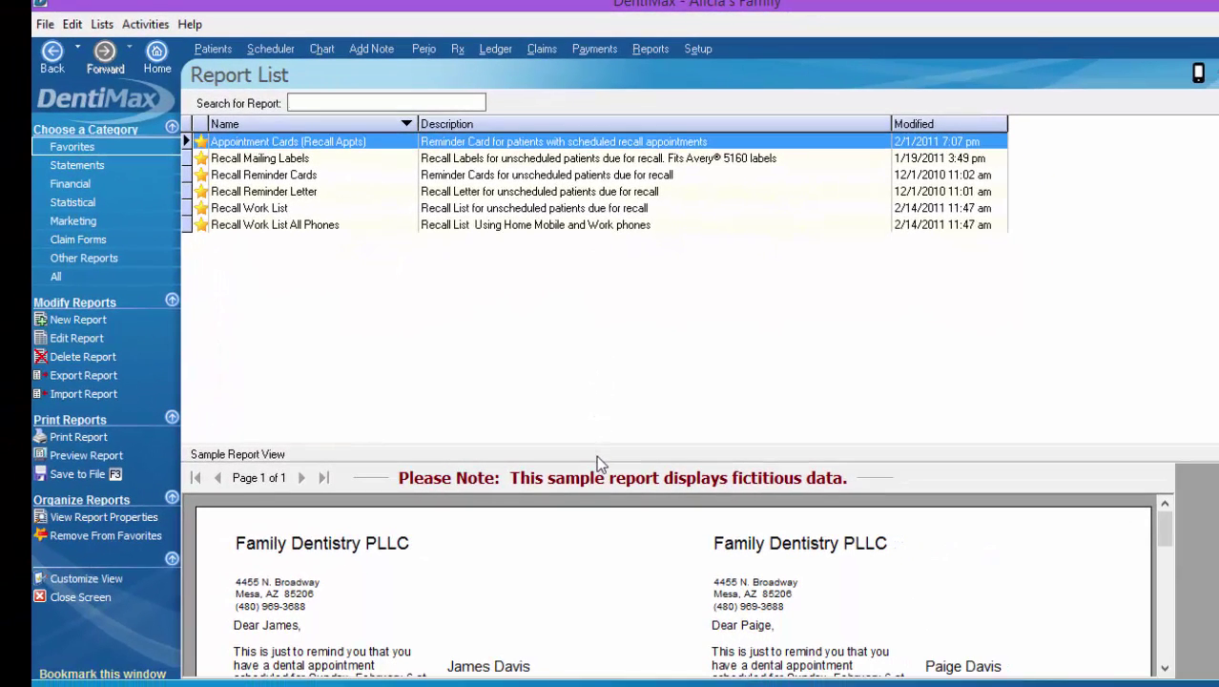
pyautogui.moveTo(596, 442); pyautogui.dragTo(588, 231)
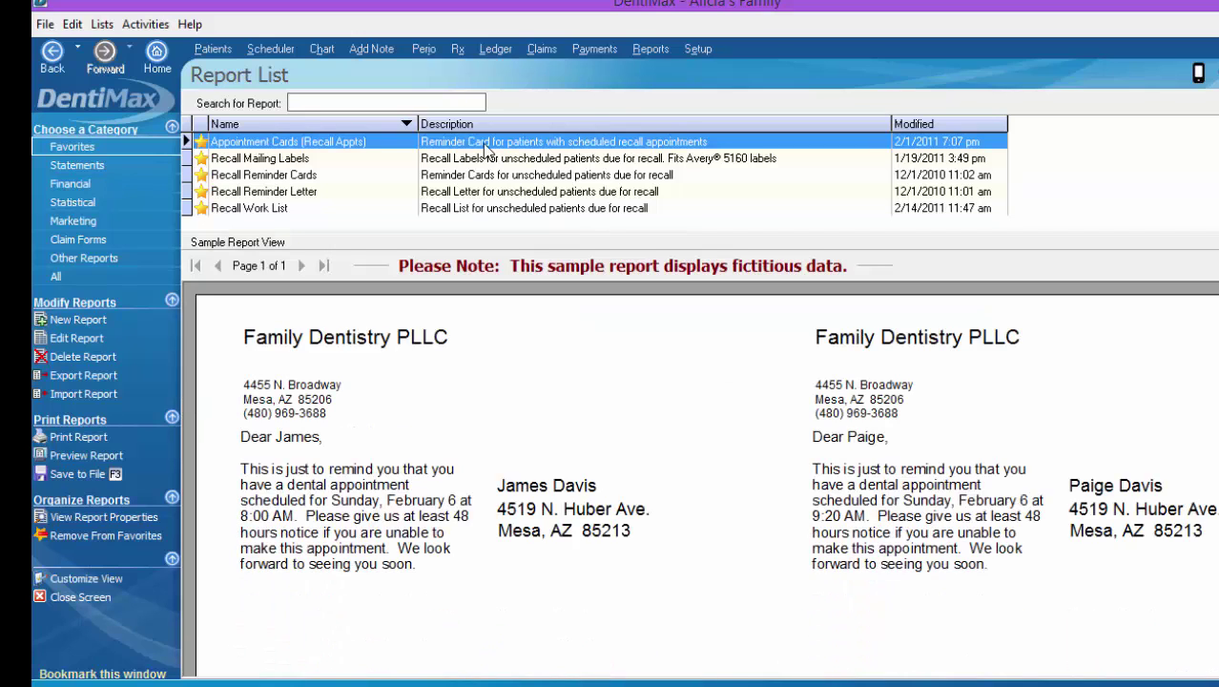
# Enter a date range and preview the Appointment Cards (Recall Appts) report
pyautogui.click(100, 454)
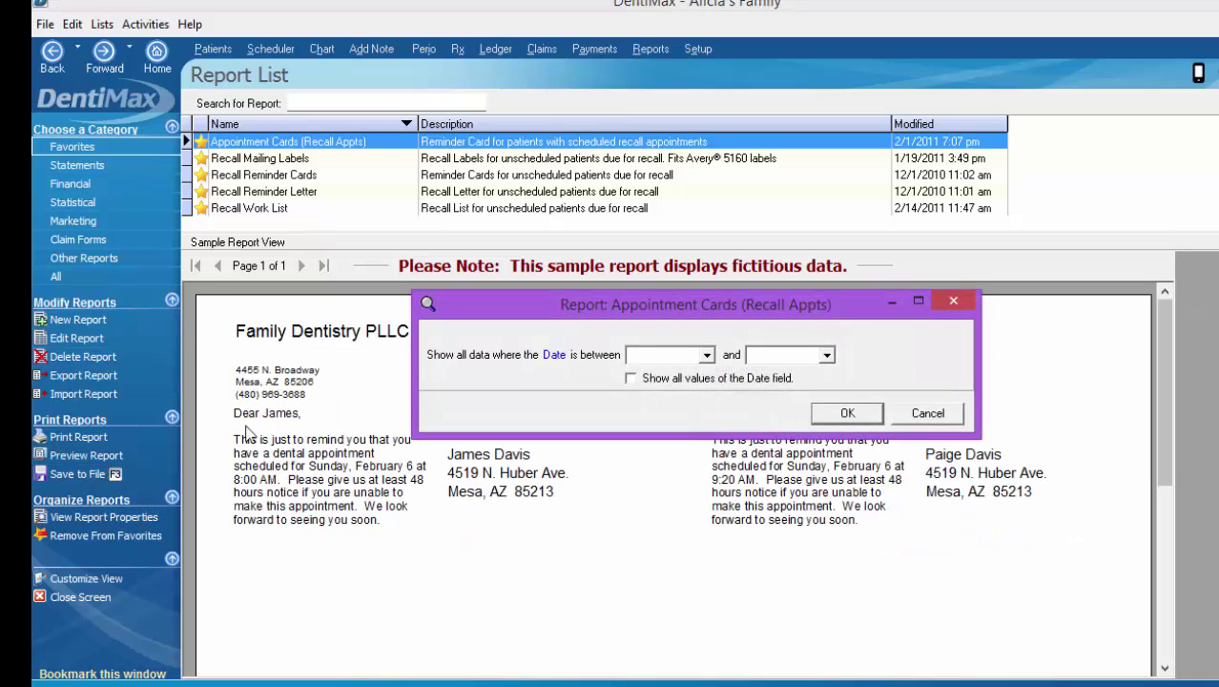
pyautogui.click(653, 350)
pyautogui.write('15/2014')
pyautogui.press('Tab')
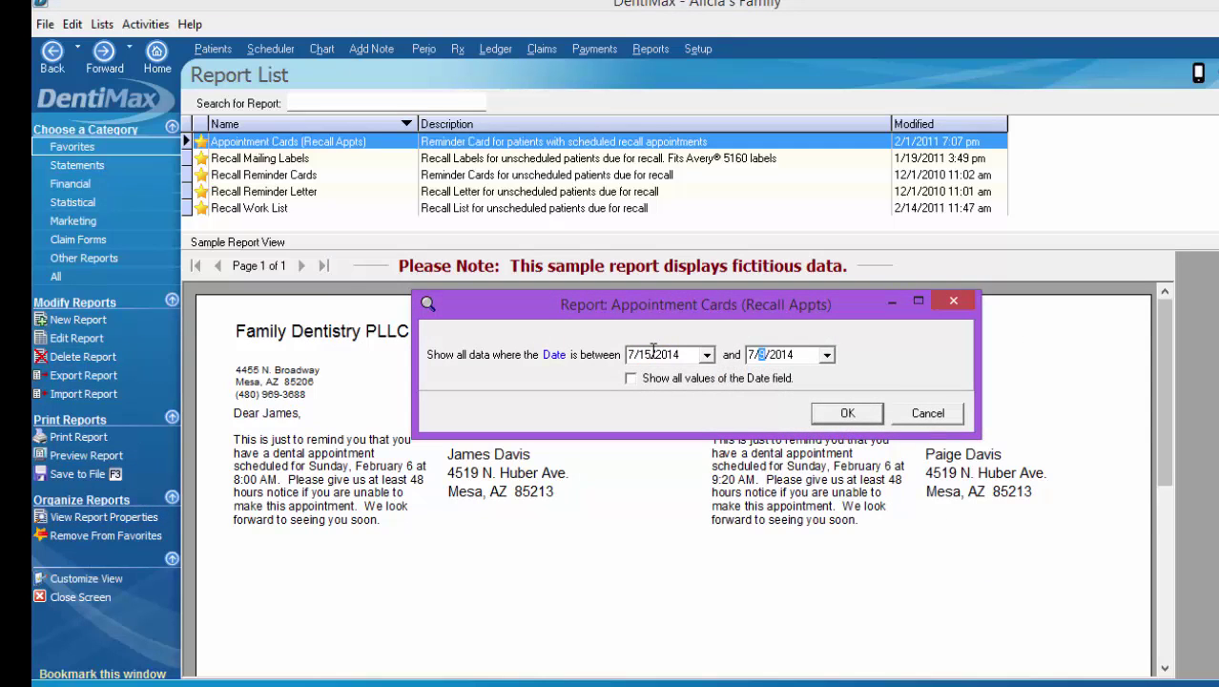
pyautogui.press('Left')
pyautogui.write('8')
pyautogui.press('Left')
pyautogui.write('7')
pyautogui.press('Right')
pyautogui.write('15')
pyautogui.click(848, 417)
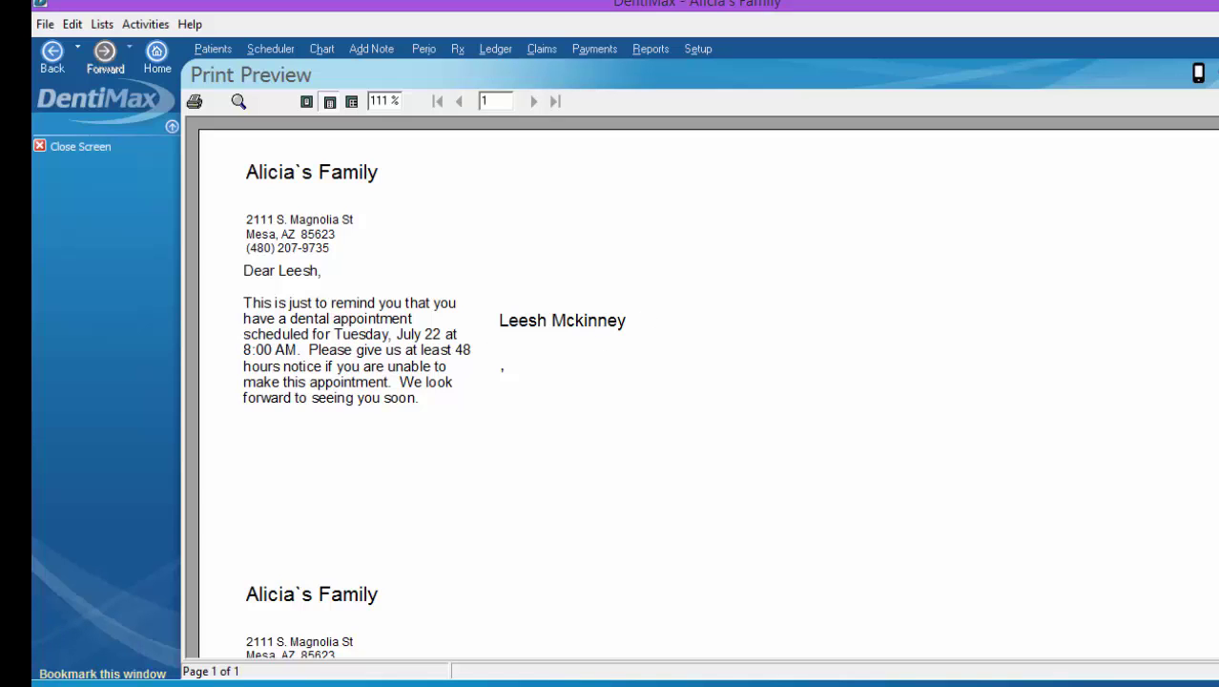
# Print the previewed Tuesday, July 22, 8:00 AM appointment card and close the preview
pyautogui.scroll(-3, 382, 420)
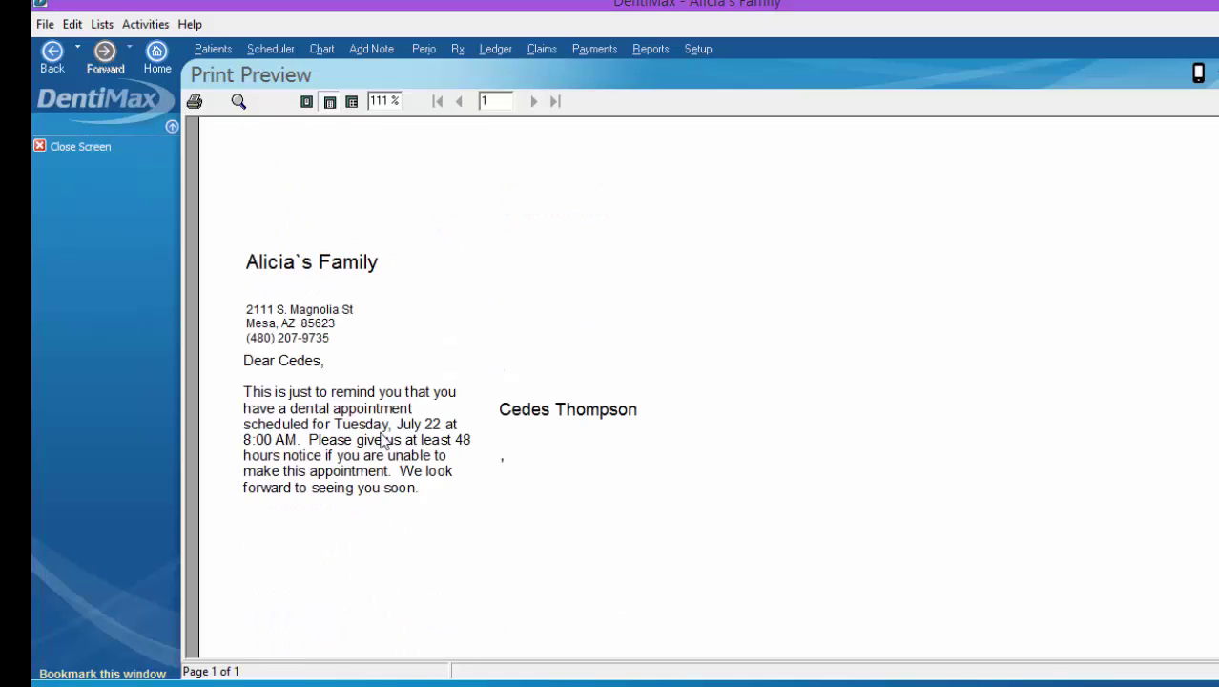
pyautogui.click(196, 103)
pyautogui.click(101, 149)
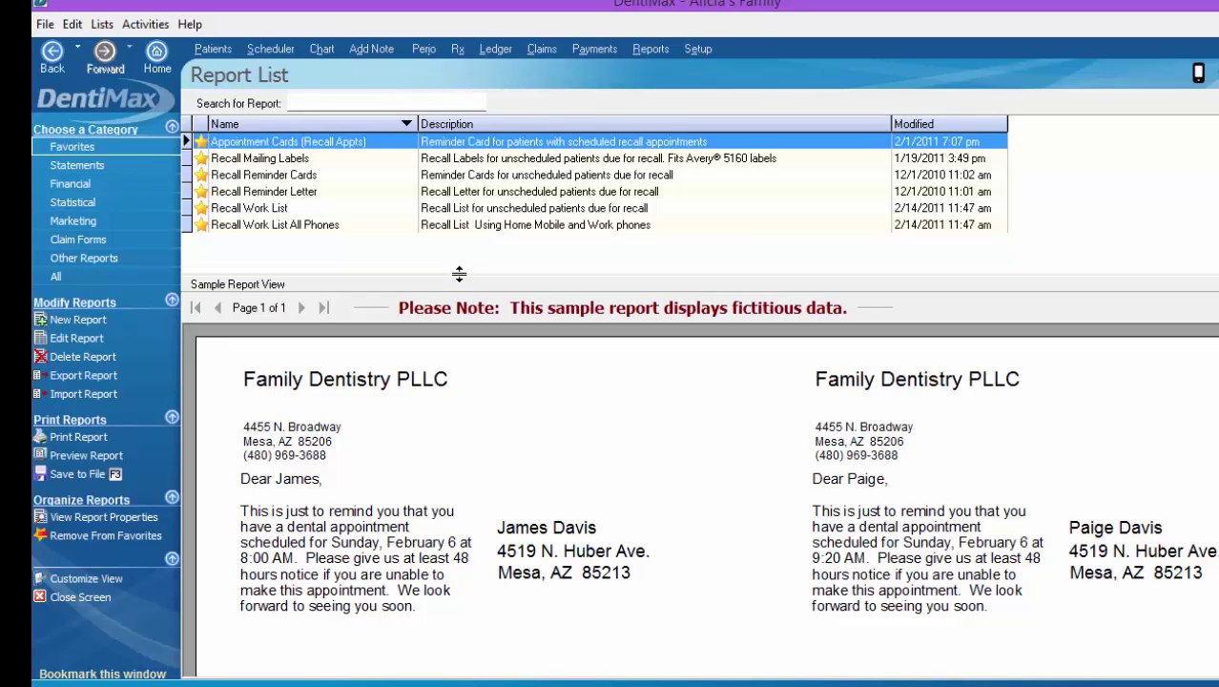
# Preview Recall Reminder Cards for 1/1/2013 to 7/9/2014 with no assigned provider, then close
pyautogui.click(356, 176)
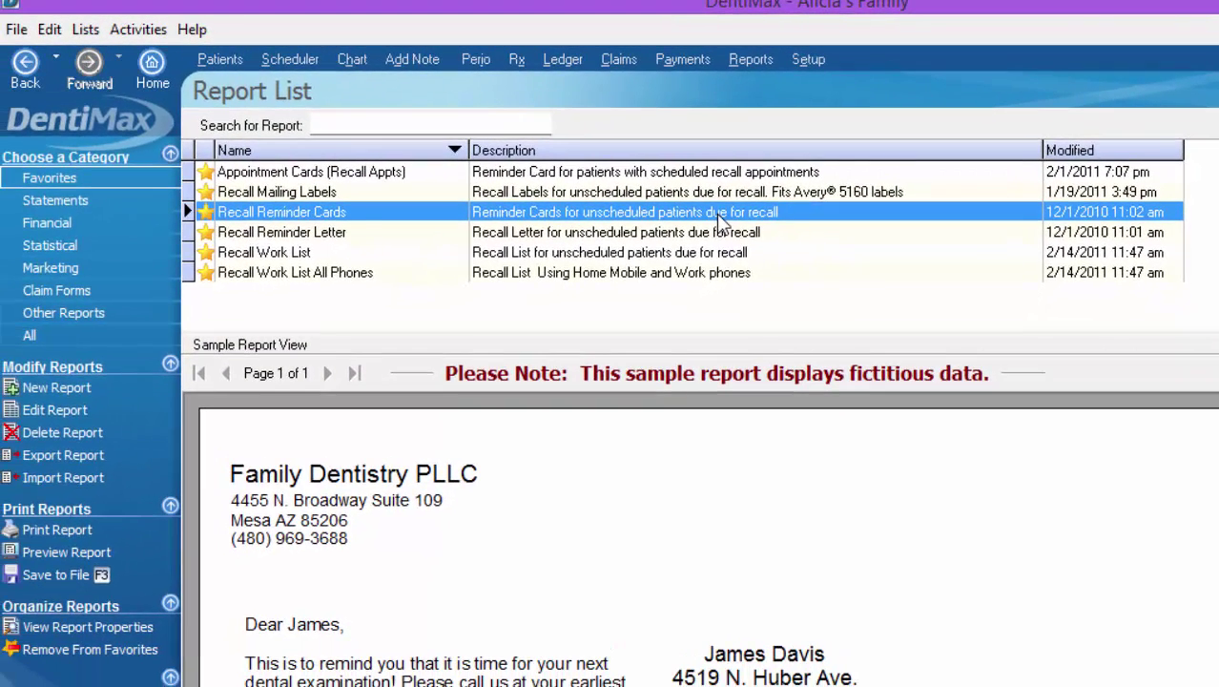
pyautogui.click(63, 552)
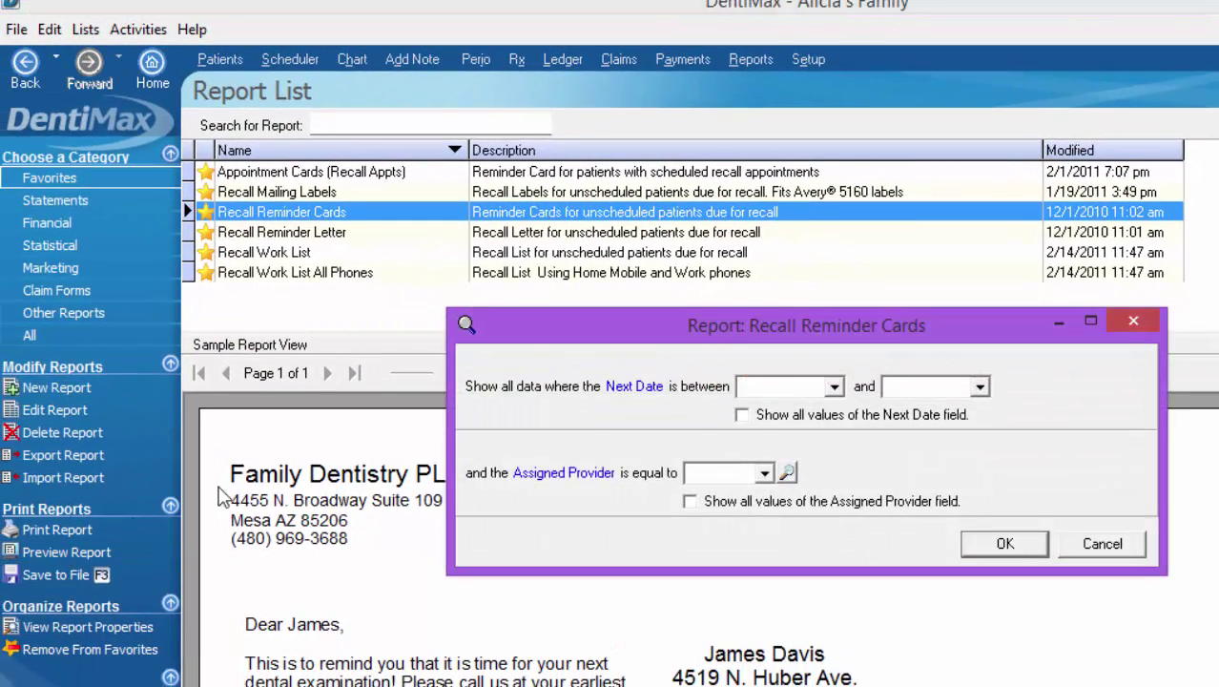
pyautogui.click(769, 384)
pyautogui.write('1/1/20')
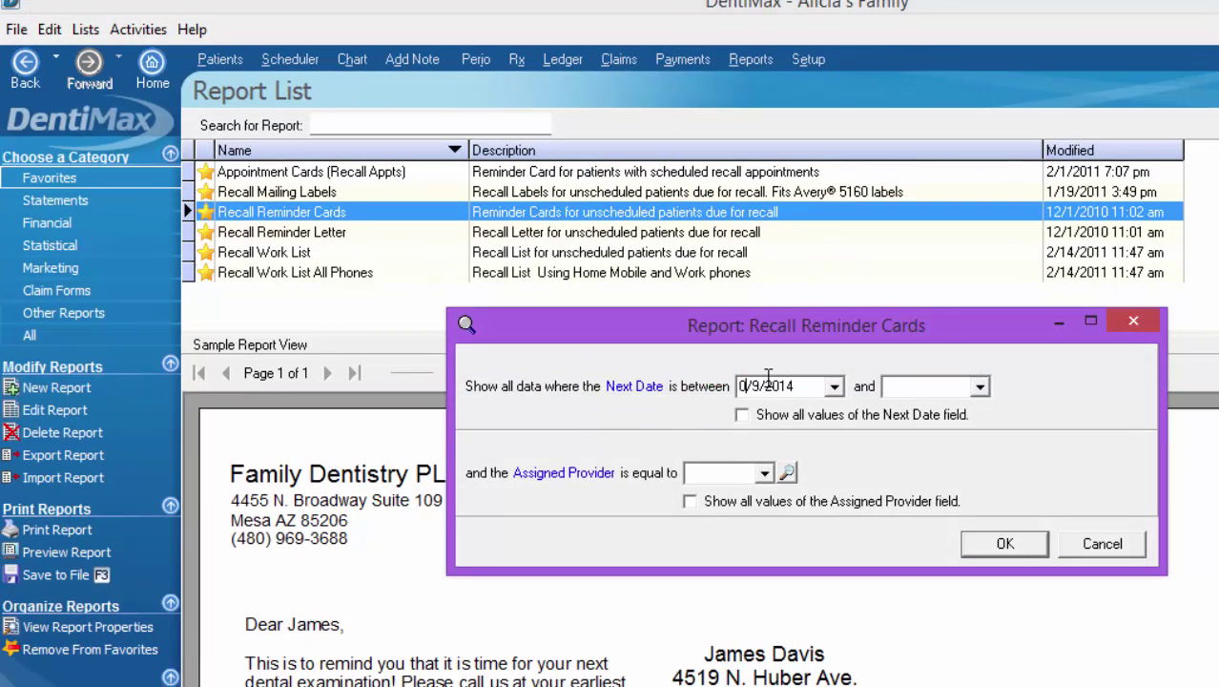
pyautogui.write('13')
pyautogui.press('Tab')
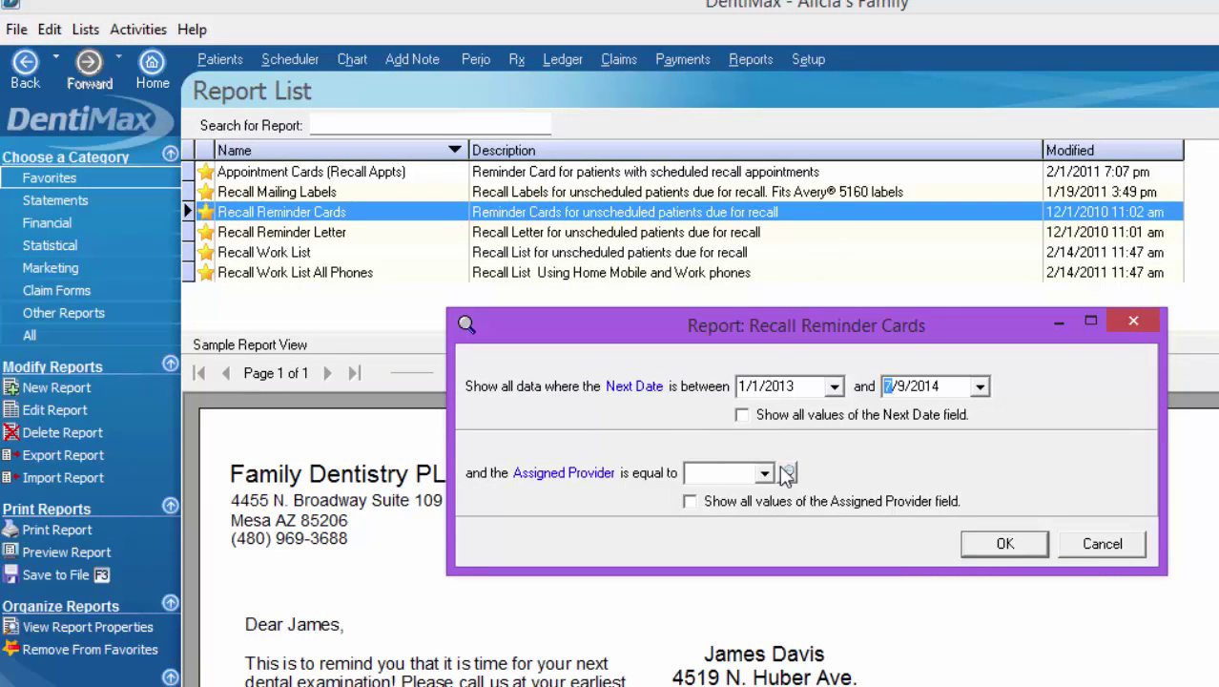
pyautogui.click(764, 474)
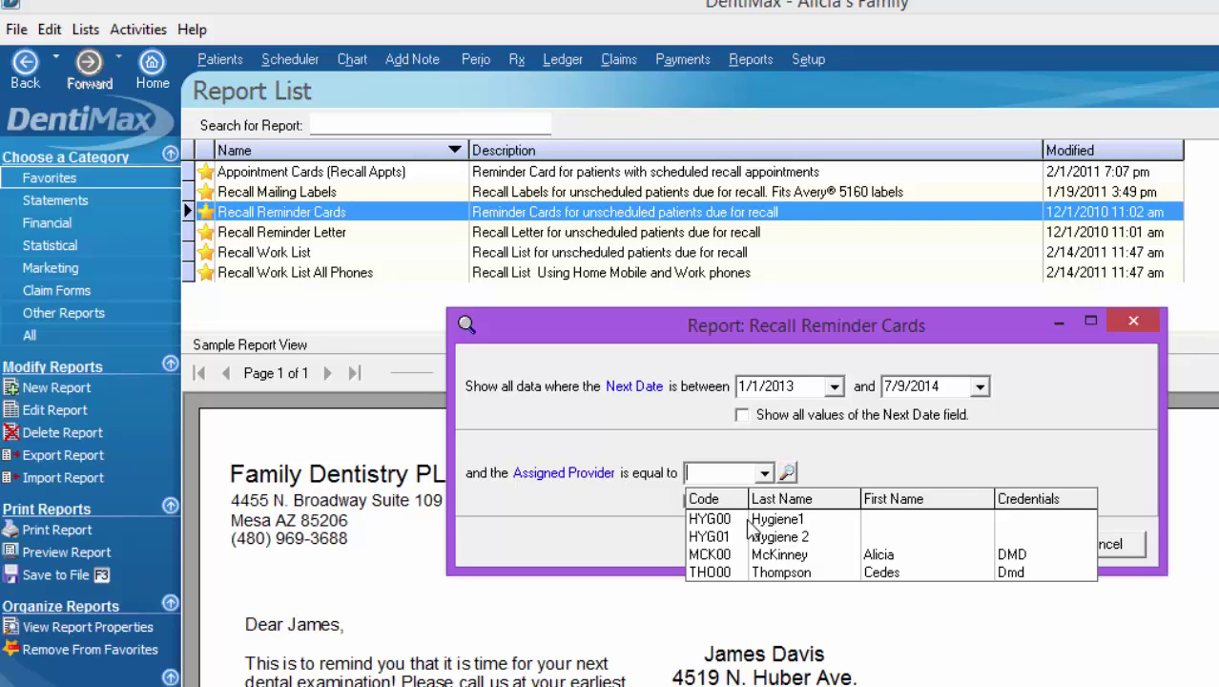
pyautogui.click(799, 441)
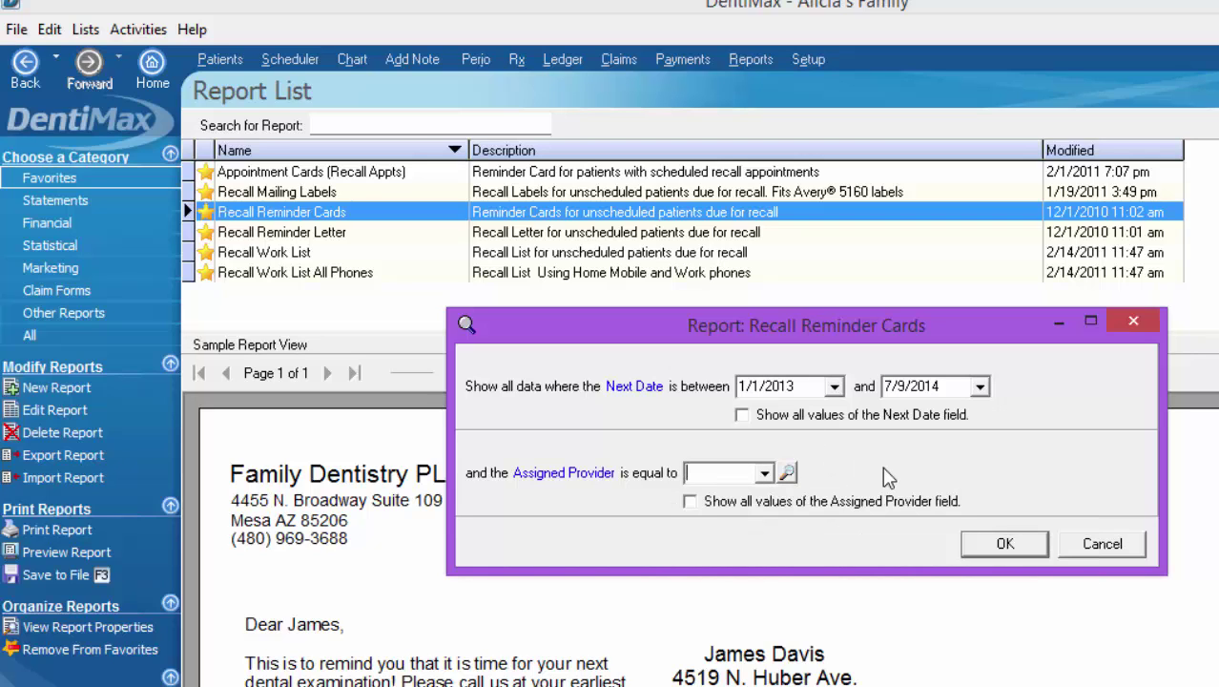
pyautogui.click(983, 546)
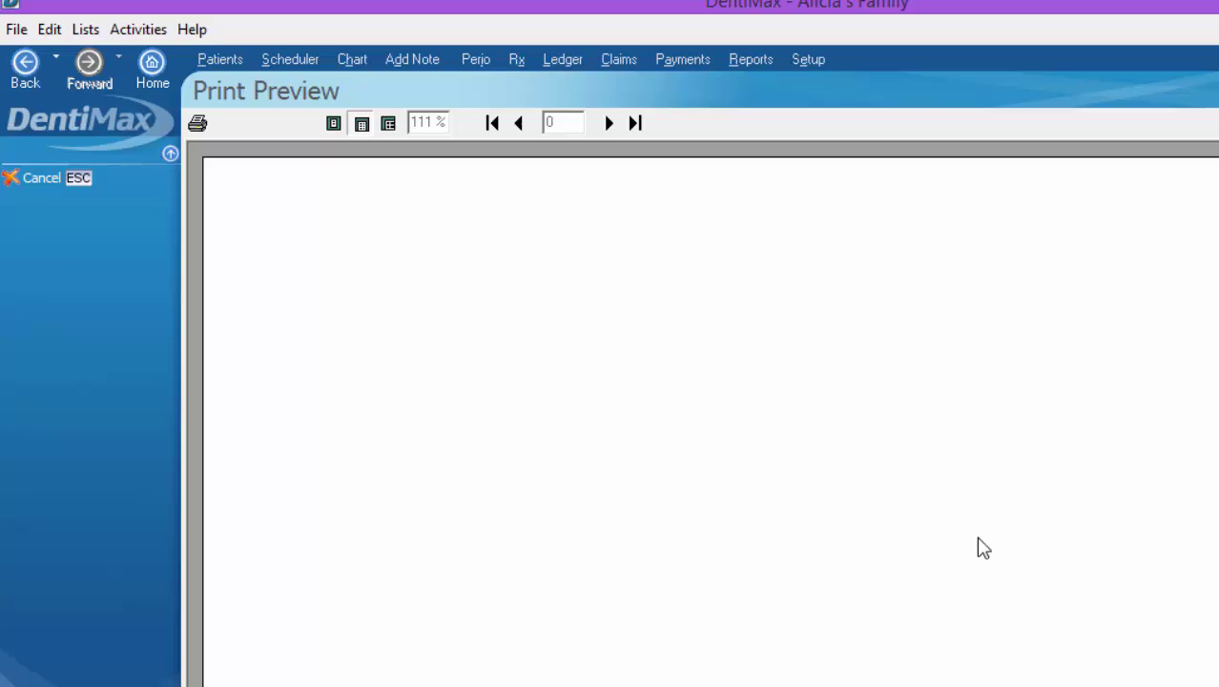
pyautogui.scroll(-3, 710, 410)
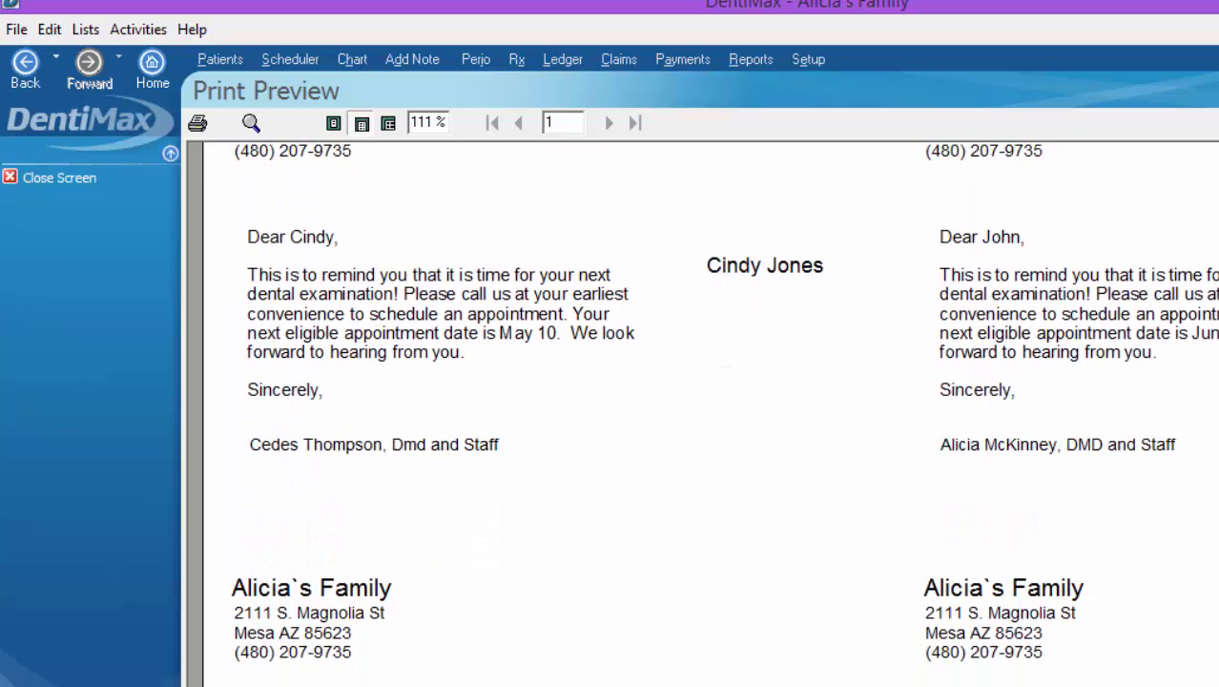
pyautogui.scroll(-1, 710, 410)
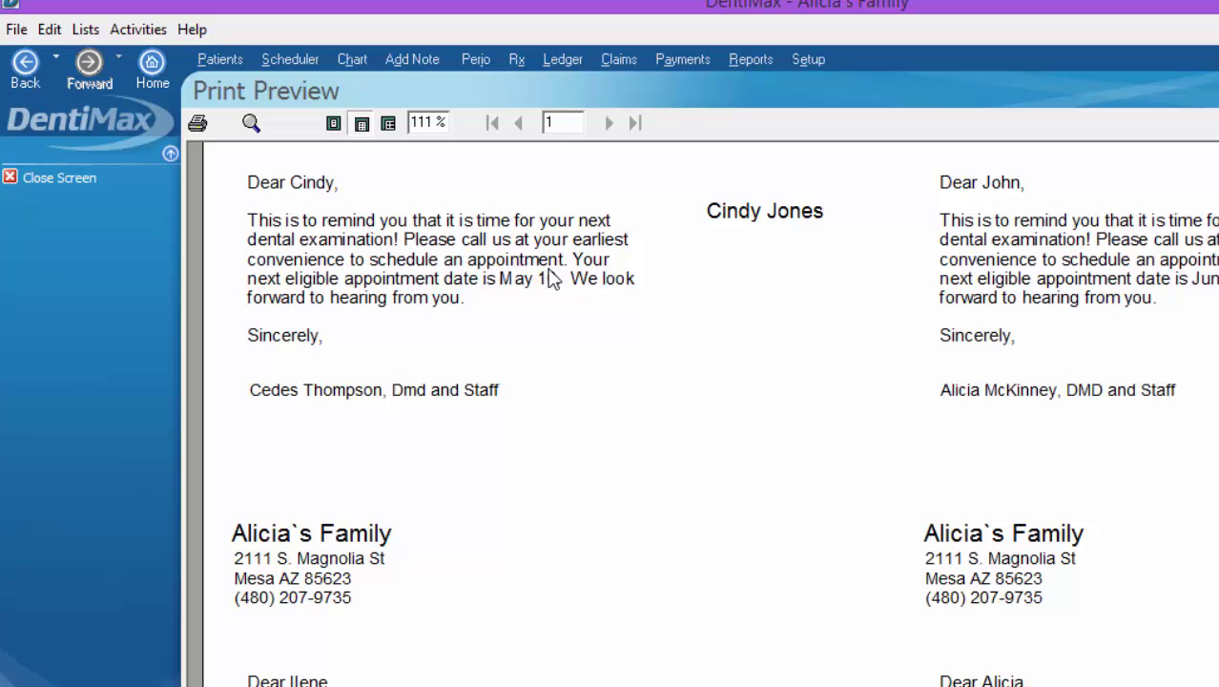
pyautogui.click(51, 178)
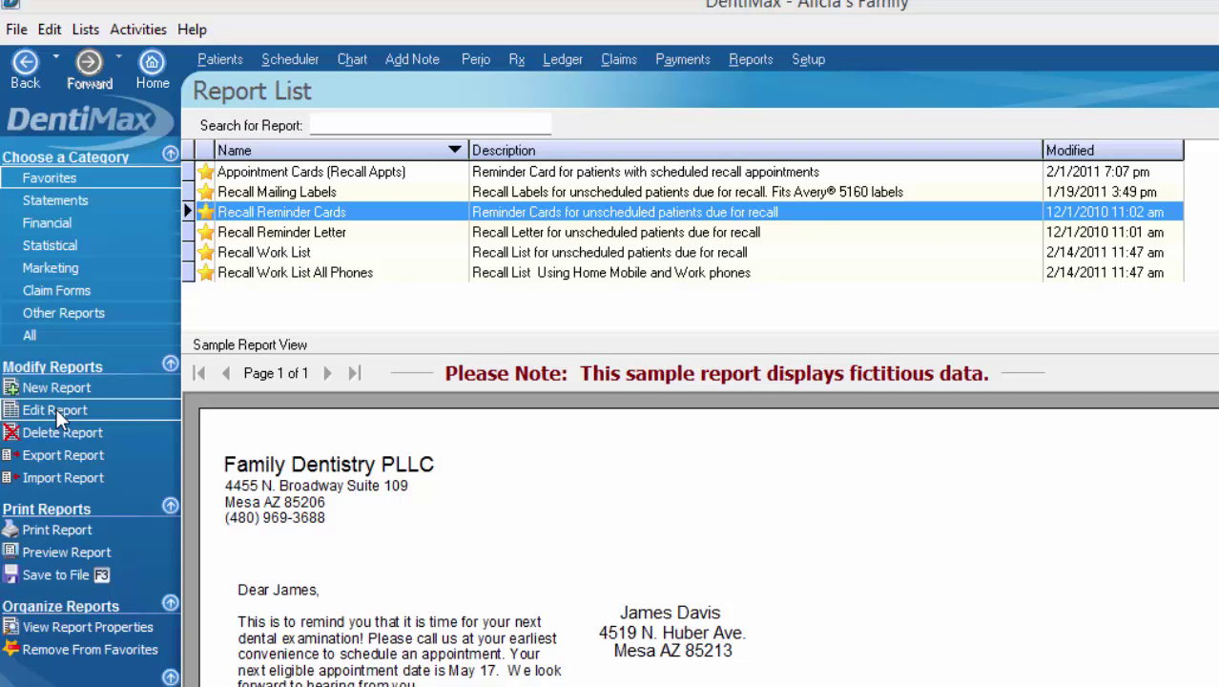
# Look at the reminder cards report in the designer, then preview the Recall Mailing Labels sample
pyautogui.click(57, 410)
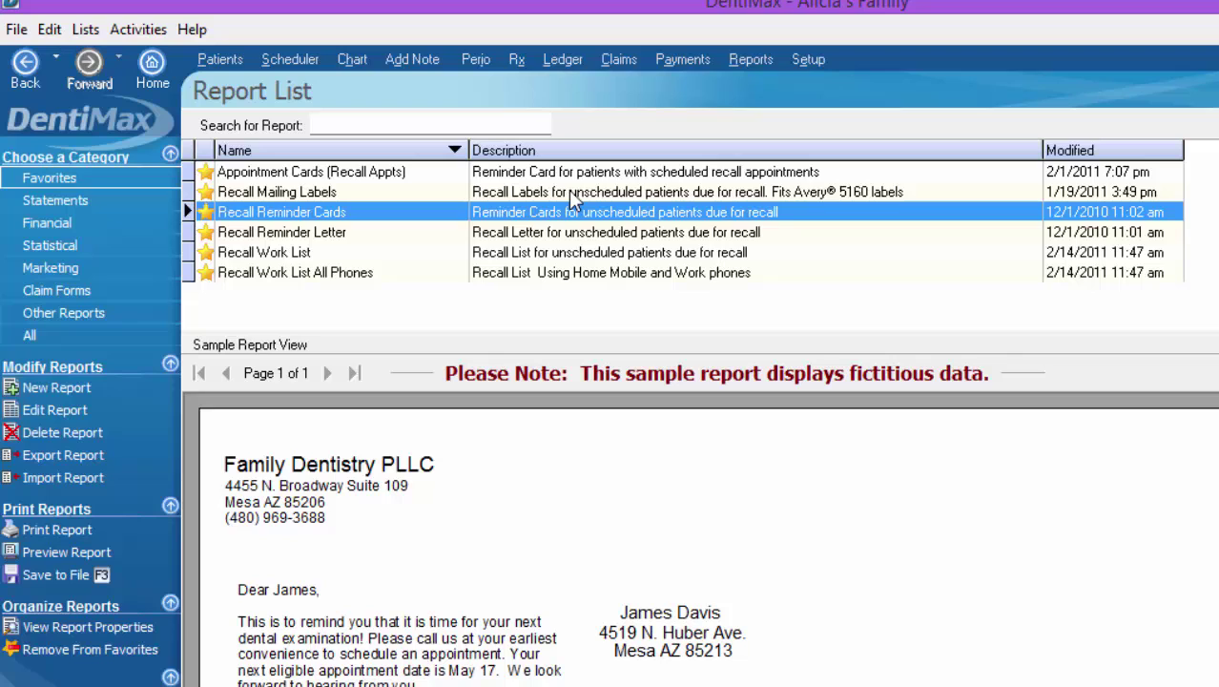
pyautogui.click(571, 193)
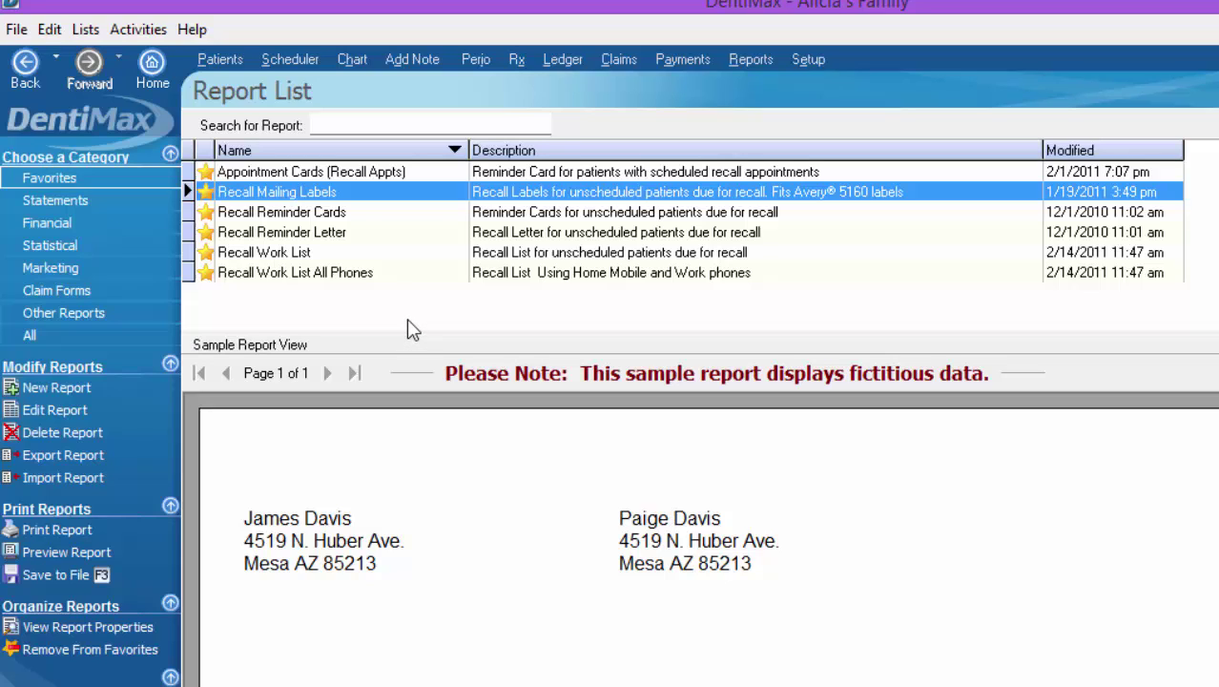
# Look through the Recall Reminder Letter sample, then preview the Recall Work List sample
pyautogui.click(336, 239)
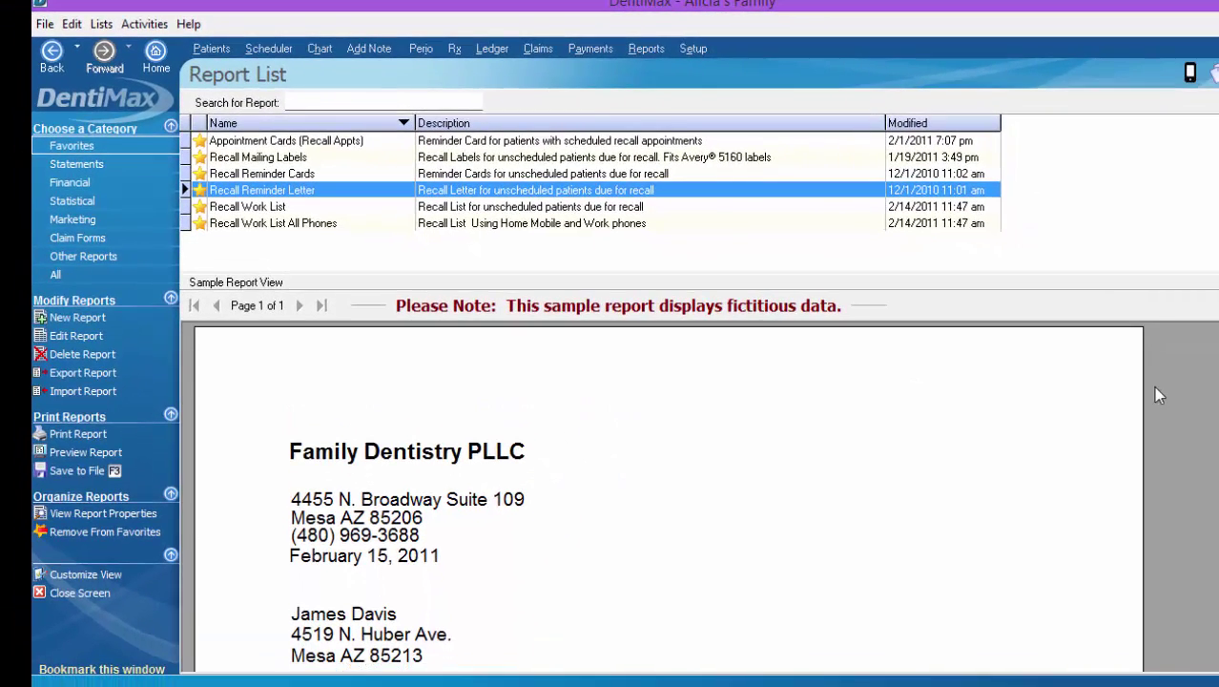
pyautogui.scroll(-5, 1156, 393)
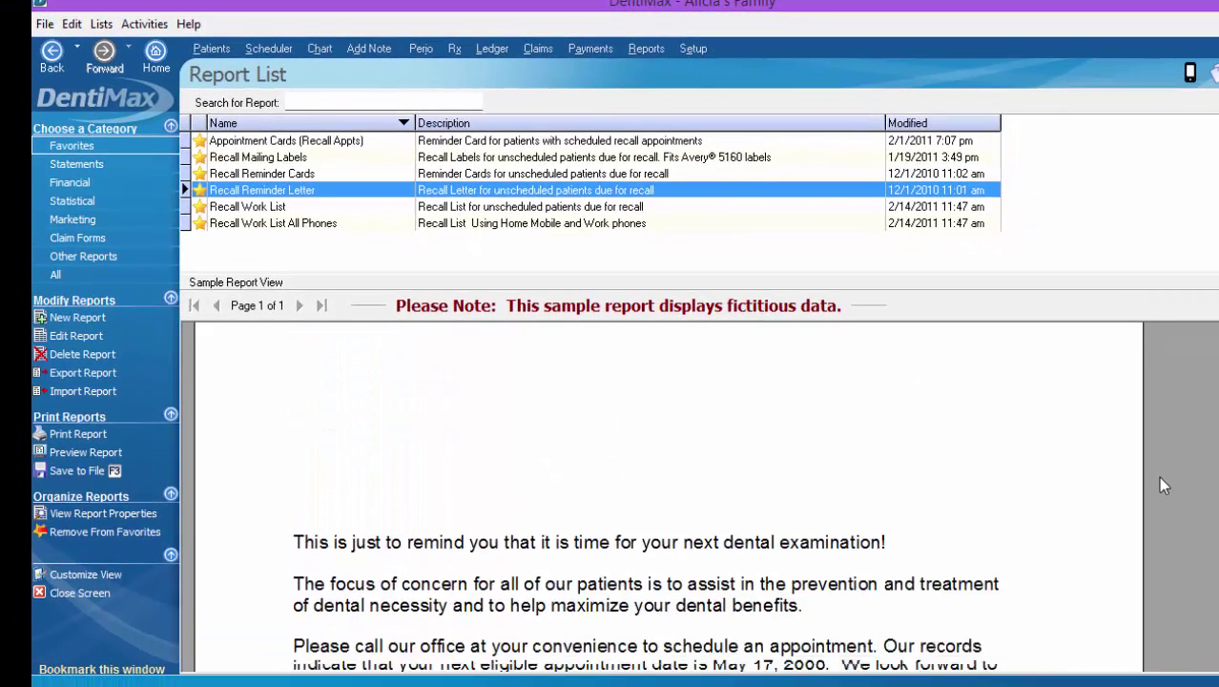
pyautogui.scroll(-5, 1158, 486)
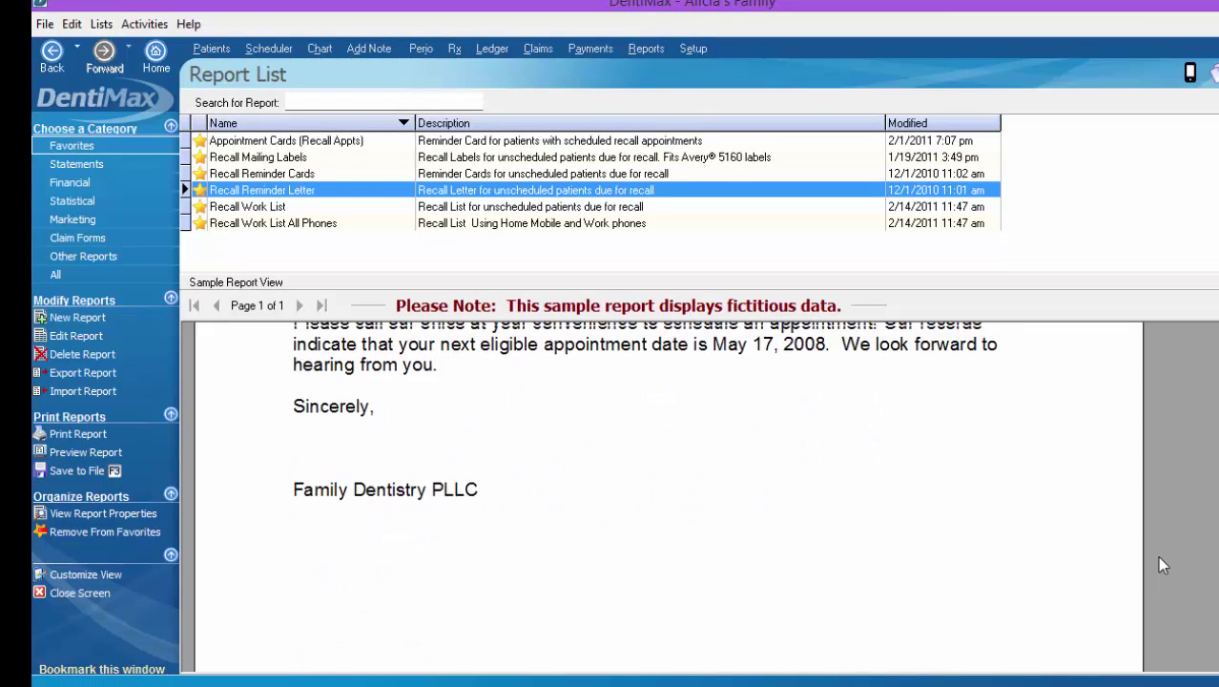
pyautogui.scroll(3, 1159, 558)
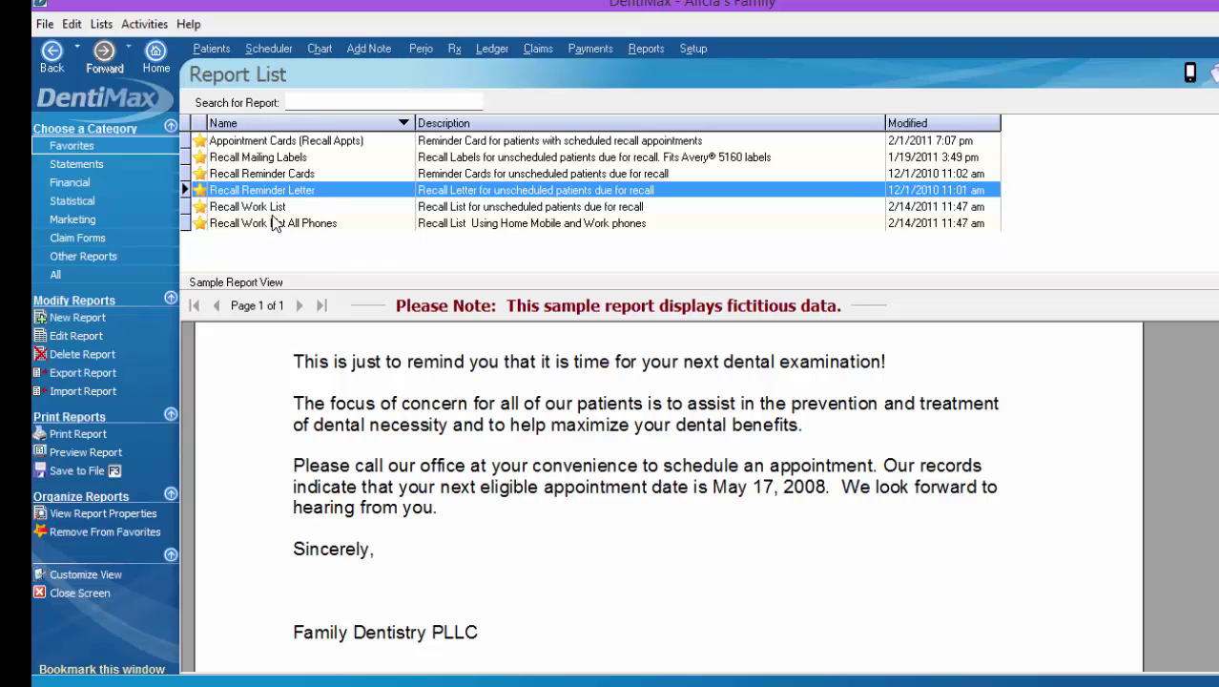
pyautogui.click(271, 207)
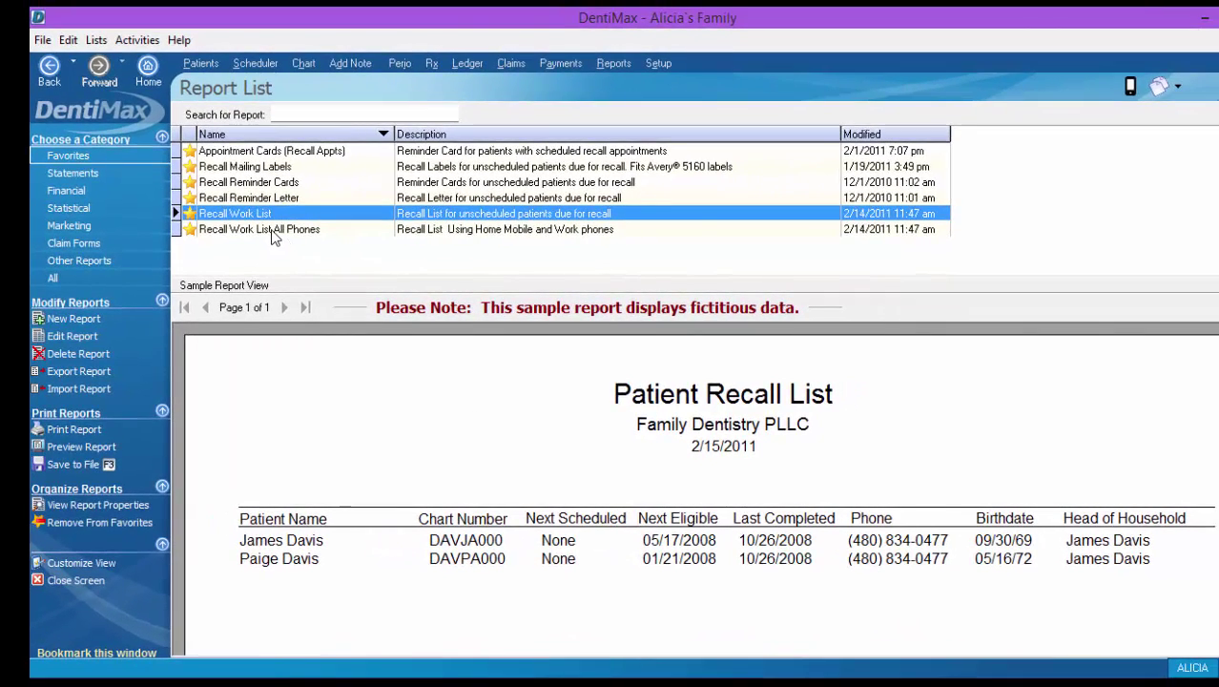
# Preview the Recall Work List All Phones sample report
pyautogui.click(272, 230)
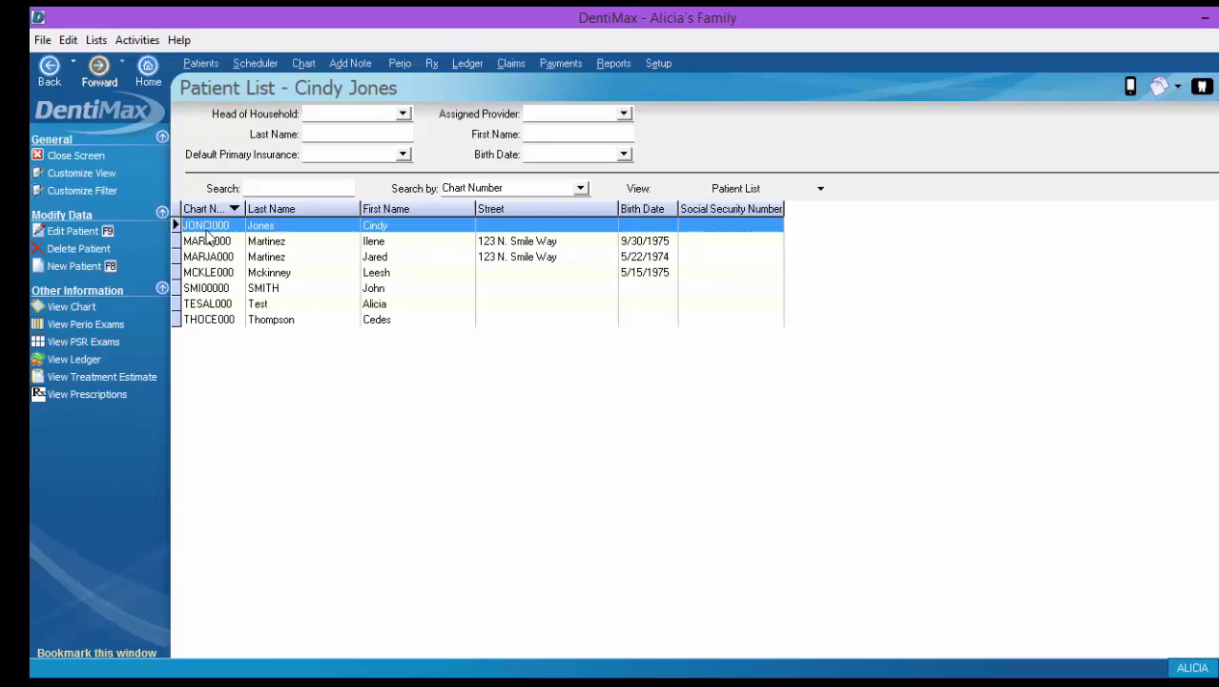
# Open the first patient's Patient Information record to see its recall settings
pyautogui.doubleClick(205, 233)
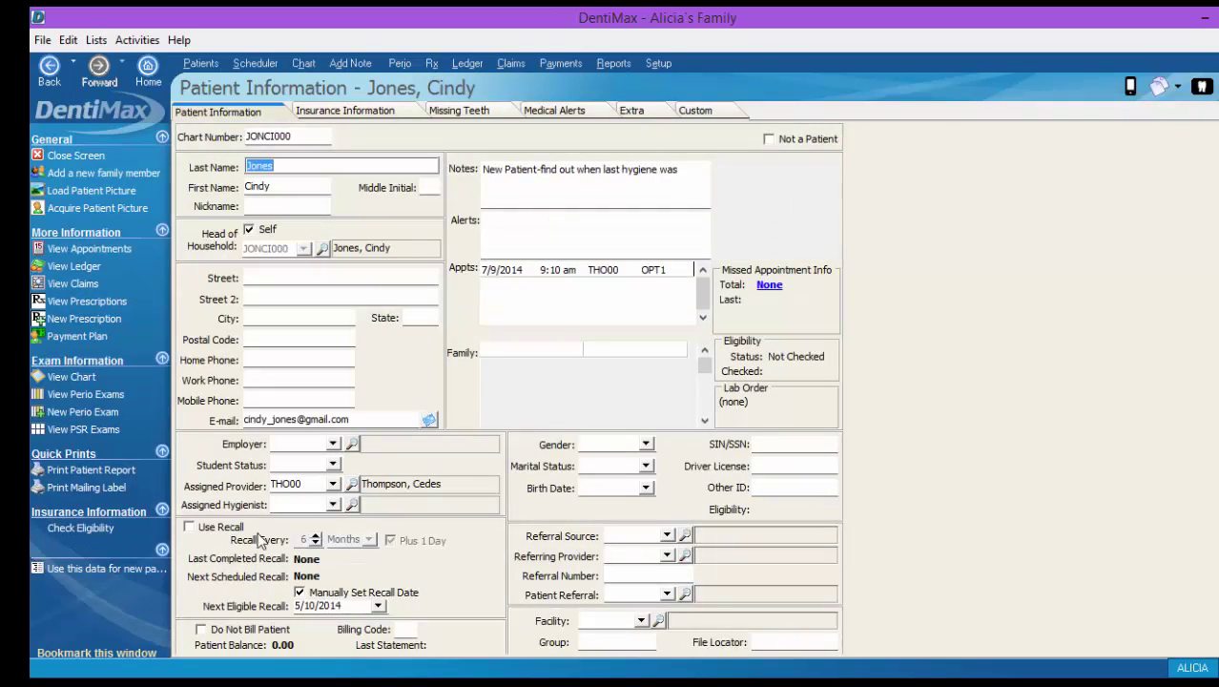